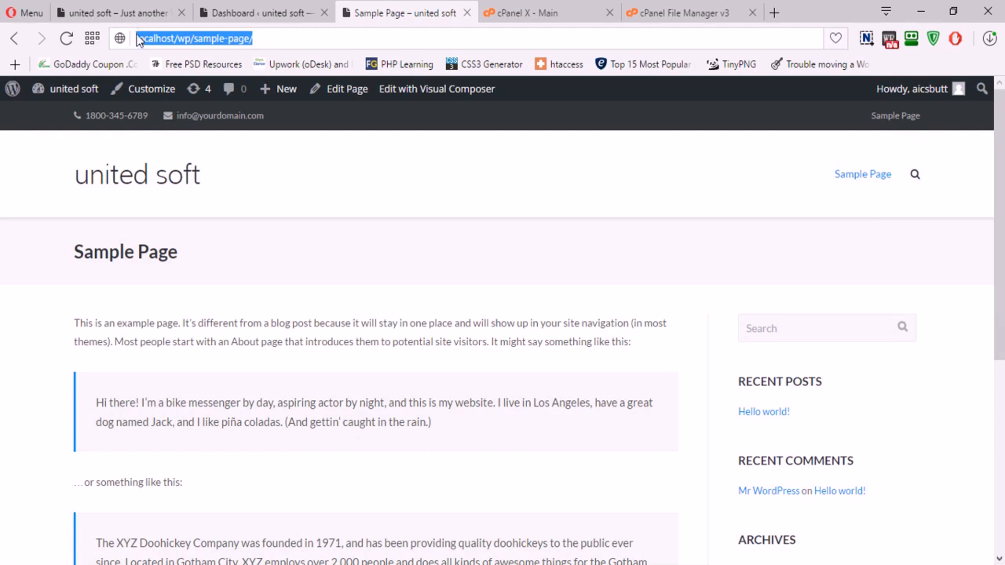
Step: Go back from the Sample Page to the united soft home page
{"action": "left_click", "coordinate": [14, 38]}
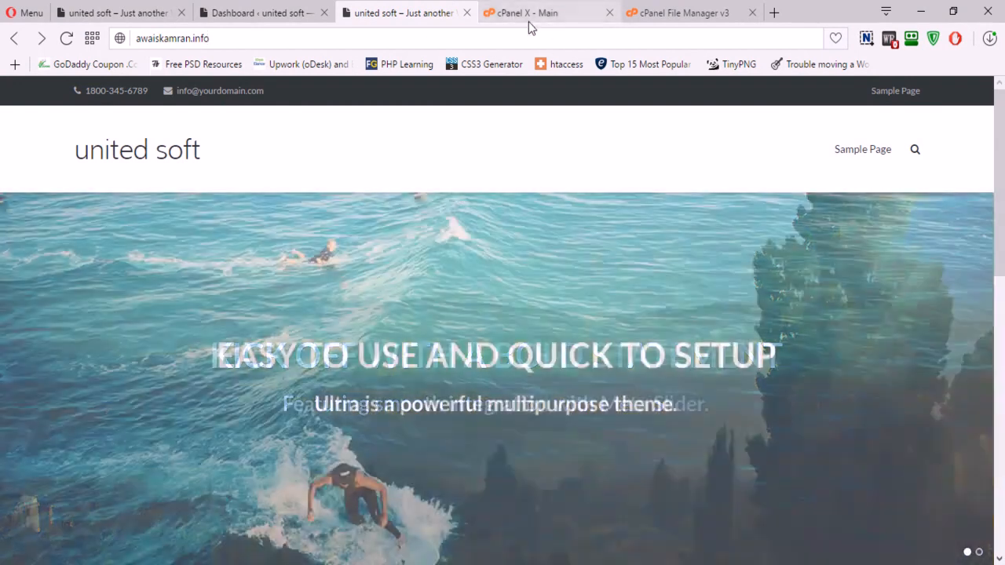
Step: Launch phpMyAdmin from the Databases section of the cPanel home
{"action": "left_click", "coordinate": [529, 17]}
{"action": "left_click_drag", "start_coordinate": [1002, 321], "coordinate": [1002, 374]}
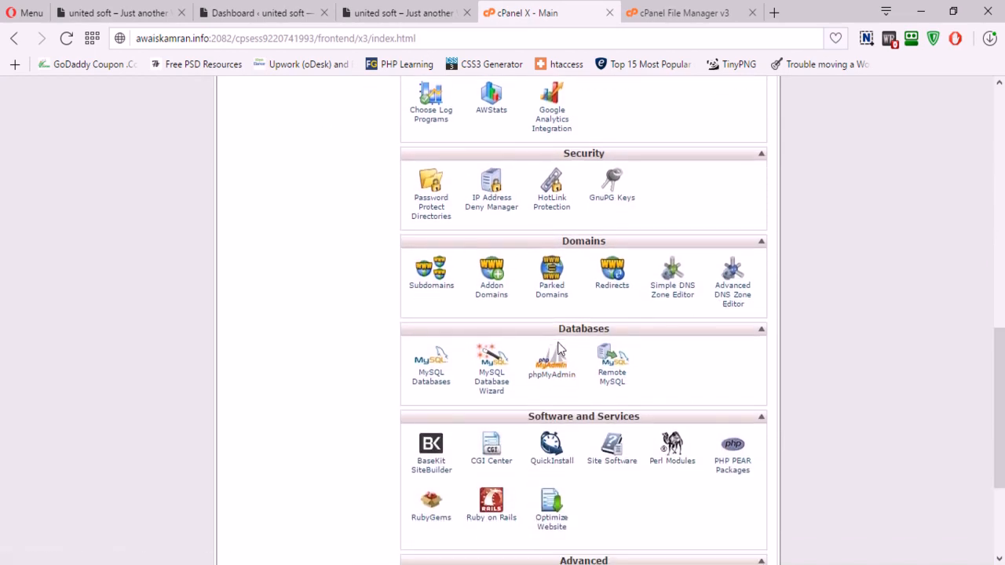
{"action": "left_click", "coordinate": [546, 385]}
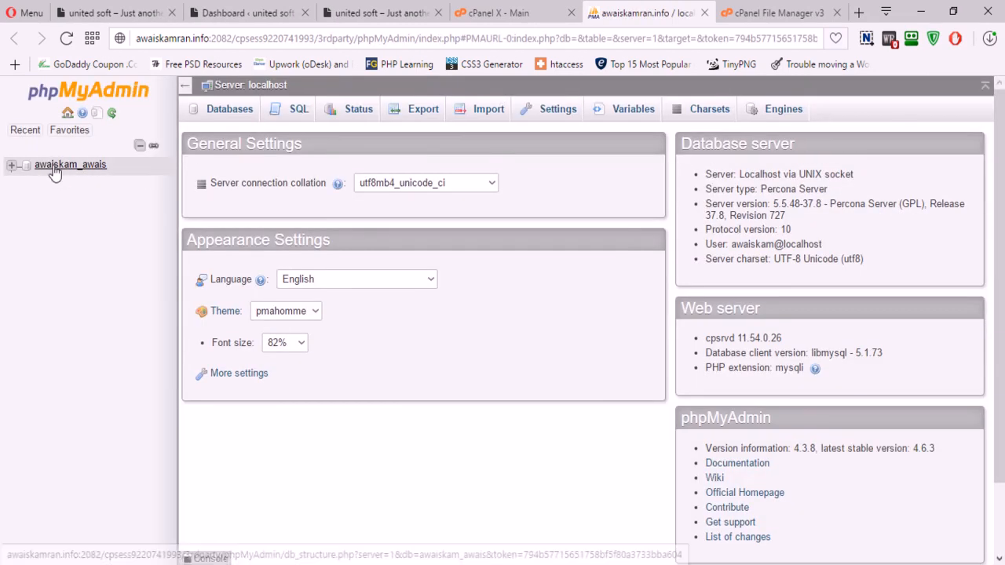
Step: Open the account's WordPress database to list its wp_ tables, including wp_options
{"action": "left_click", "coordinate": [54, 167]}
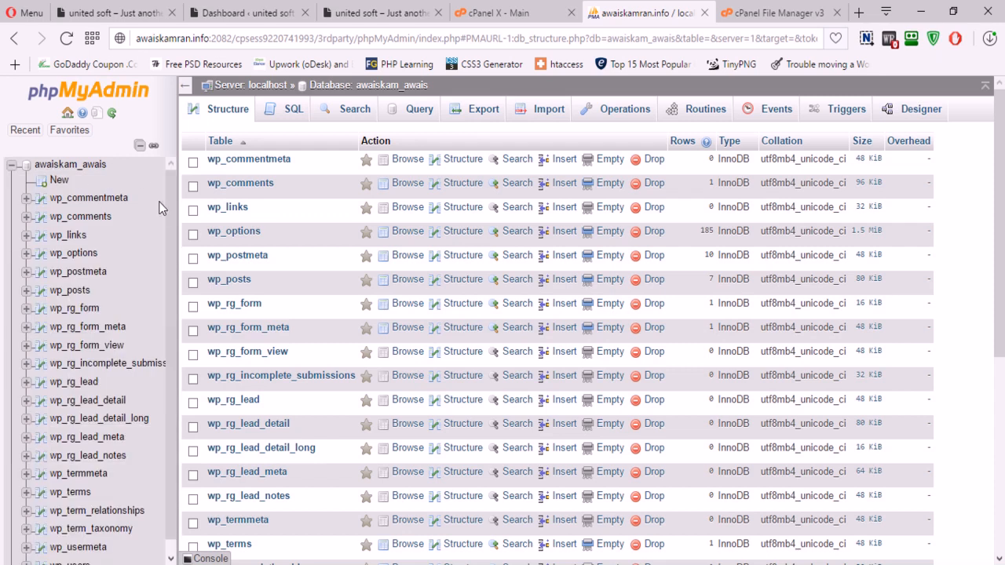
{"action": "left_click_drag", "start_coordinate": [168, 210], "coordinate": [168, 252]}
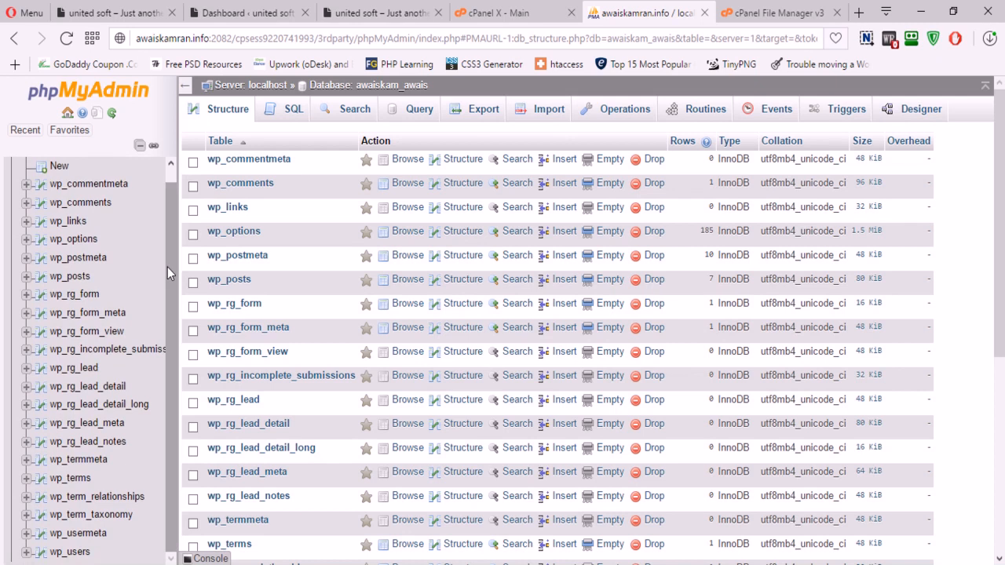
{"action": "left_click_drag", "start_coordinate": [167, 273], "coordinate": [169, 240]}
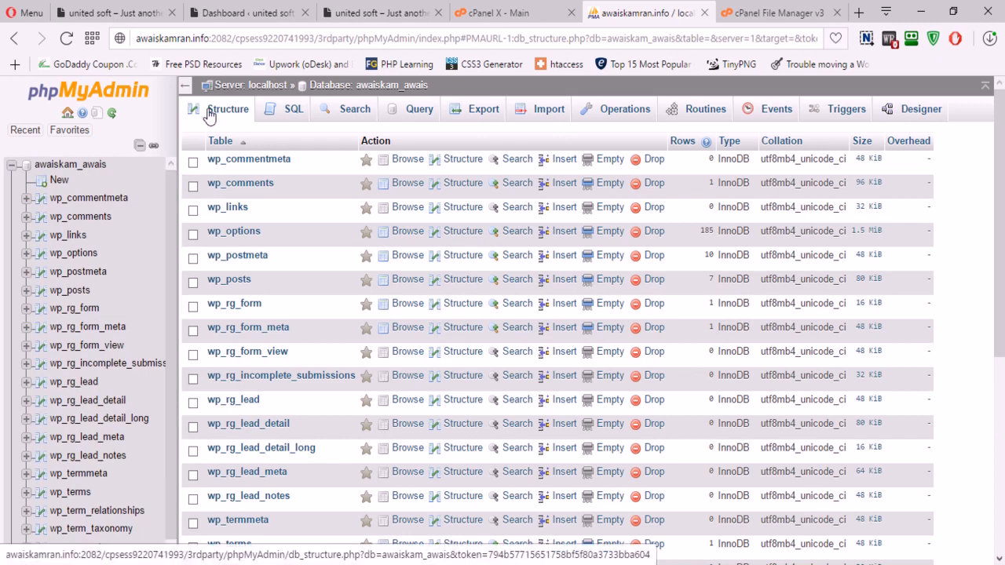
{"action": "left_click", "coordinate": [403, 108]}
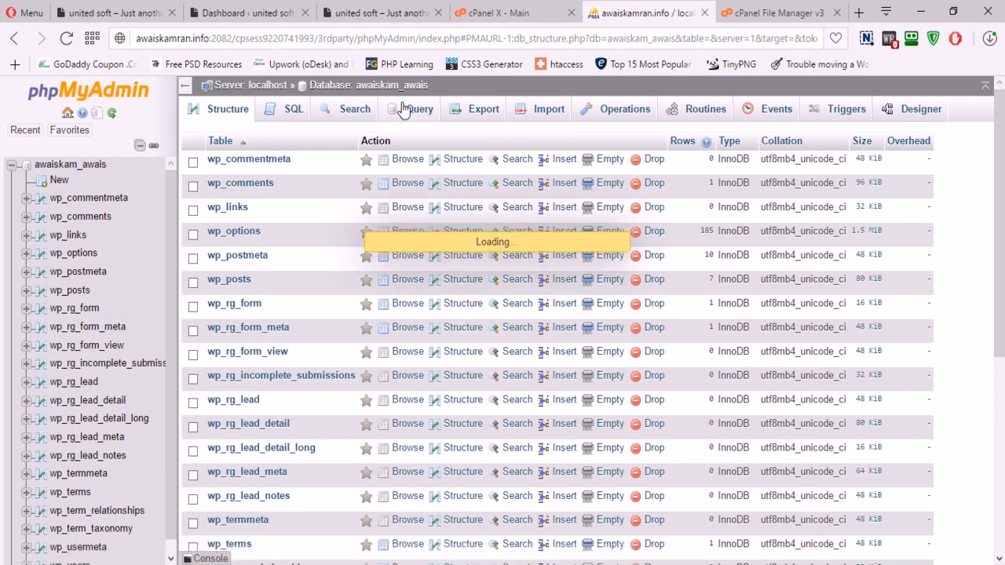
Step: Copy the four saved UPDATE statements from Notepad into the database's SQL query box
{"action": "left_click", "coordinate": [295, 116]}
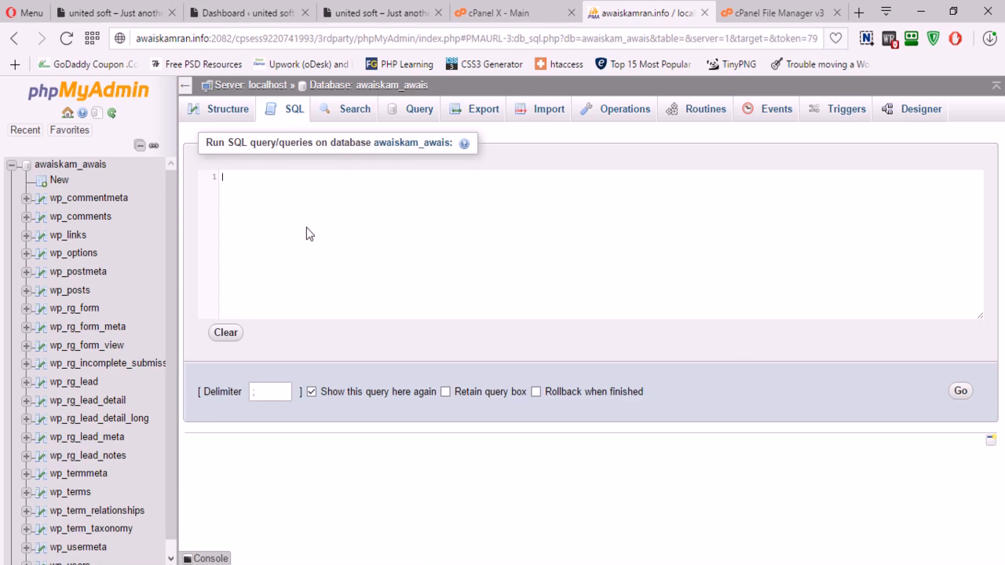
{"action": "key", "text": "alt+Tab"}
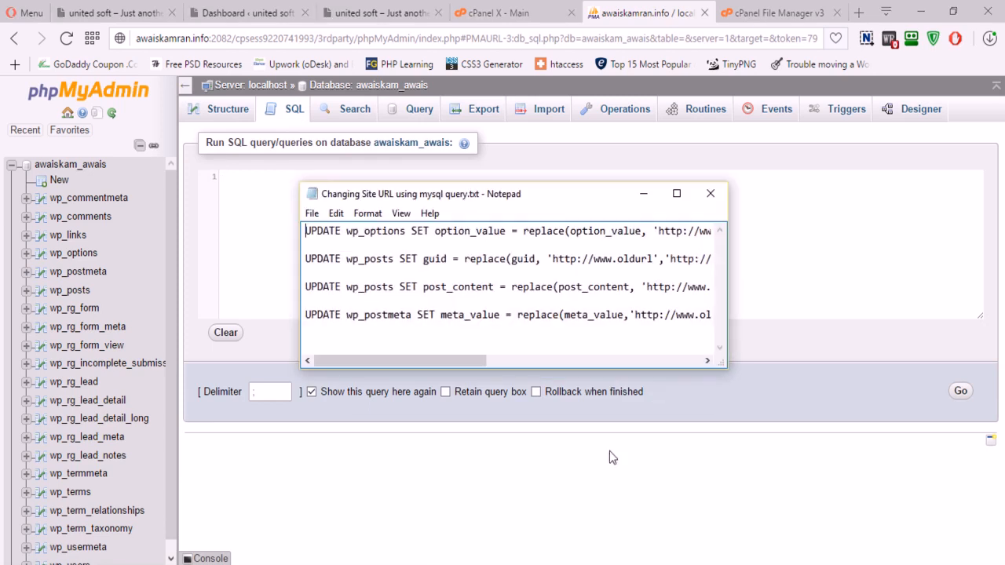
{"action": "key", "text": "ctrl+a"}
{"action": "key", "text": "ctrl+c"}
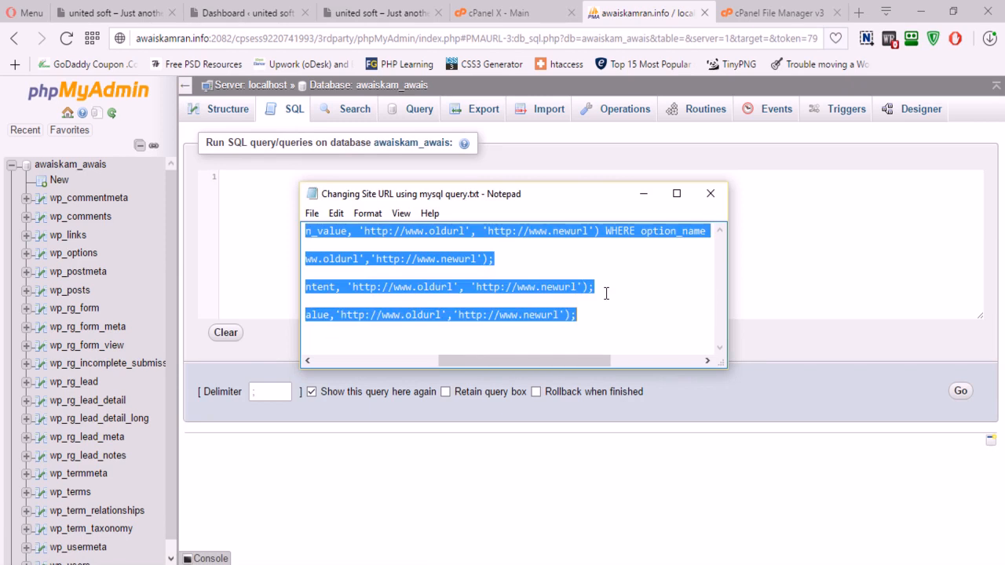
{"action": "left_click", "coordinate": [643, 194]}
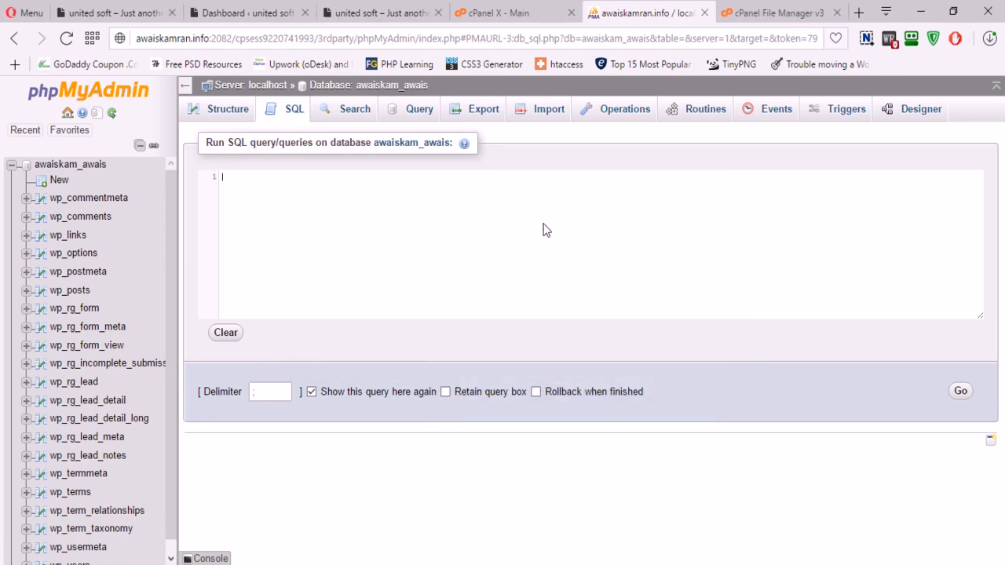
{"action": "left_click", "coordinate": [542, 225]}
{"action": "key", "text": "ctrl+v"}
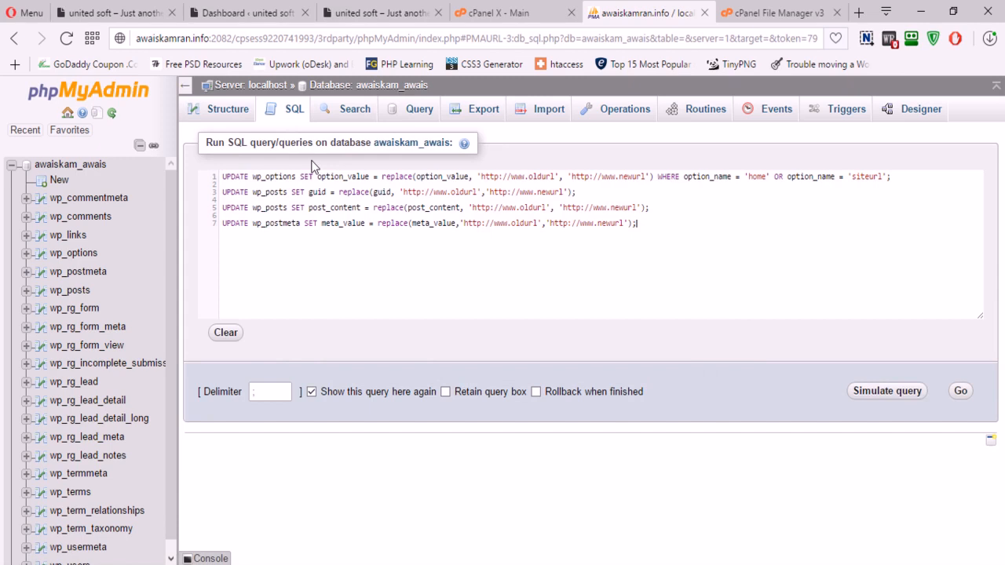
{"action": "left_click_drag", "start_coordinate": [249, 175], "coordinate": [223, 173]}
{"action": "left_click", "coordinate": [247, 176]}
{"action": "mouse_move", "coordinate": [253, 176]}
{"action": "left_mouse_down"}
{"action": "mouse_move", "coordinate": [297, 176]}
{"action": "mouse_move", "coordinate": [272, 177]}
{"action": "left_mouse_up"}
{"action": "left_click", "coordinate": [271, 178]}
{"action": "scroll", "coordinate": [171, 409], "scroll_direction": "down", "scroll_amount": 1}
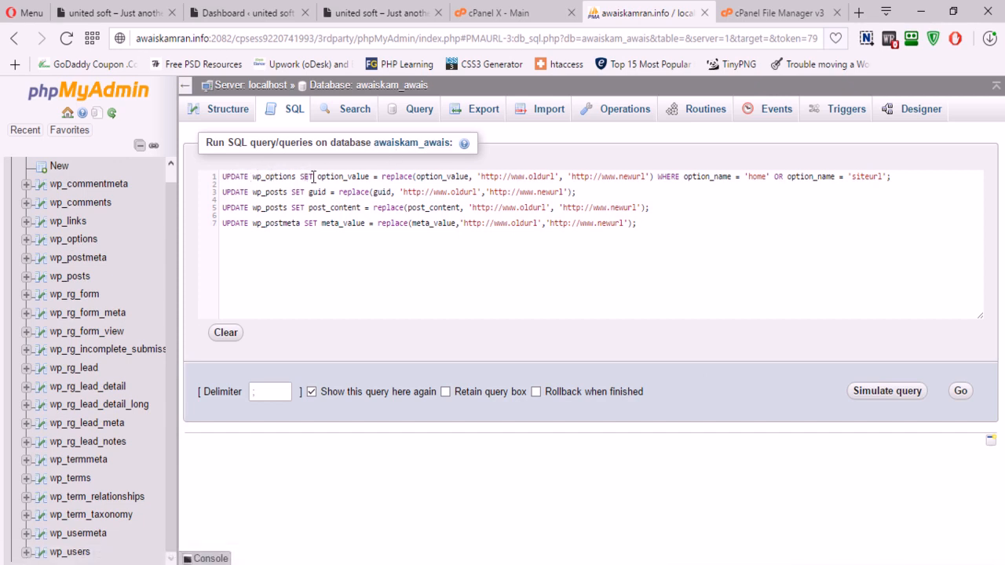
{"action": "left_click_drag", "start_coordinate": [318, 177], "coordinate": [370, 179]}
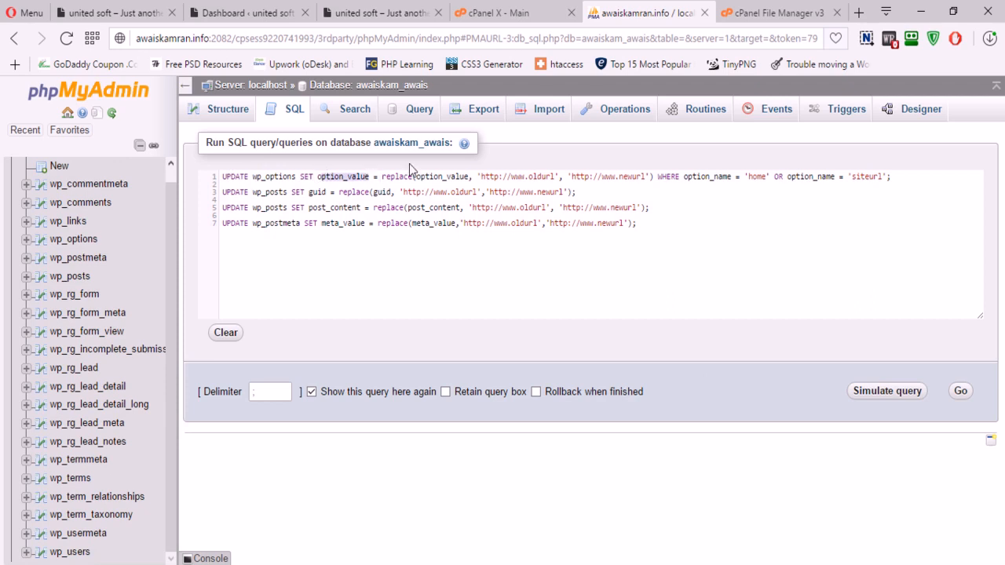
{"action": "left_click", "coordinate": [395, 171]}
{"action": "left_click_drag", "start_coordinate": [383, 176], "coordinate": [467, 176]}
{"action": "left_click", "coordinate": [470, 176]}
{"action": "left_click_drag", "start_coordinate": [556, 175], "coordinate": [482, 177]}
{"action": "left_click", "coordinate": [625, 172]}
{"action": "left_click_drag", "start_coordinate": [645, 175], "coordinate": [584, 180]}
{"action": "left_click", "coordinate": [695, 197]}
{"action": "left_click_drag", "start_coordinate": [556, 176], "coordinate": [503, 176]}
Step: Set localhost/wp as the old URL in the first statement and paste it into the other three
{"action": "type", "text": "localhost/wp"}
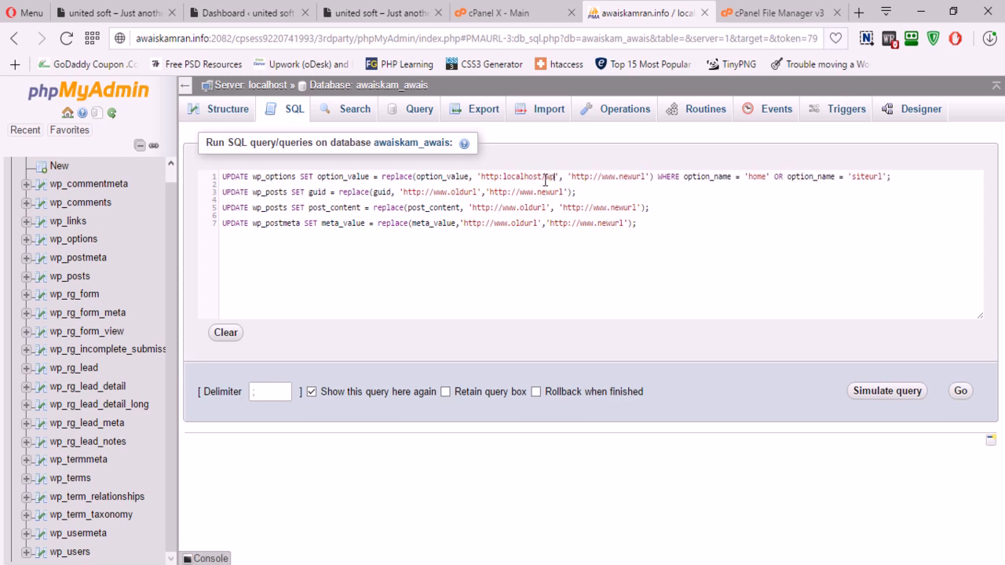
{"action": "left_click_drag", "start_coordinate": [555, 177], "coordinate": [486, 179]}
{"action": "key", "text": "ctrl+c"}
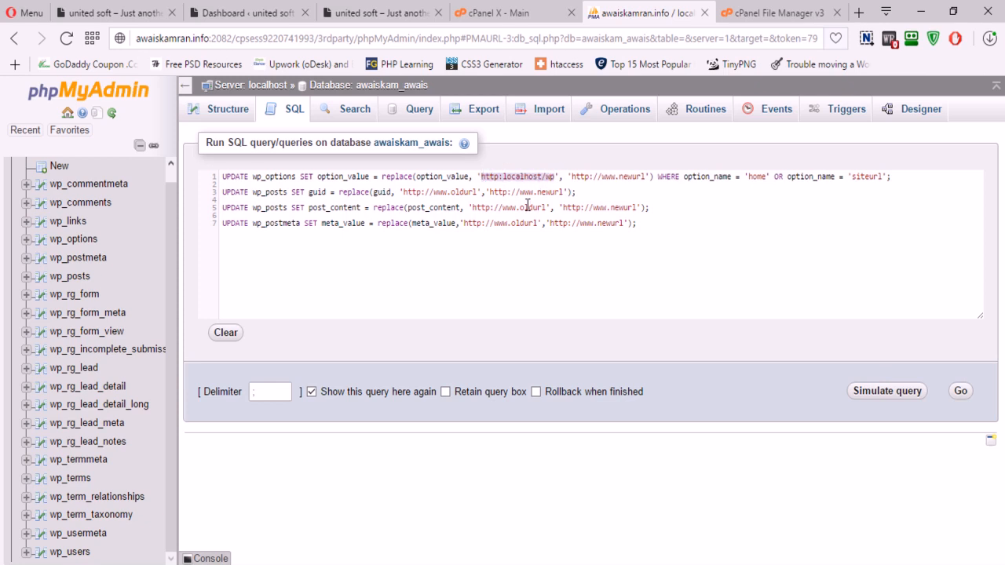
{"action": "left_click_drag", "start_coordinate": [476, 192], "coordinate": [406, 193]}
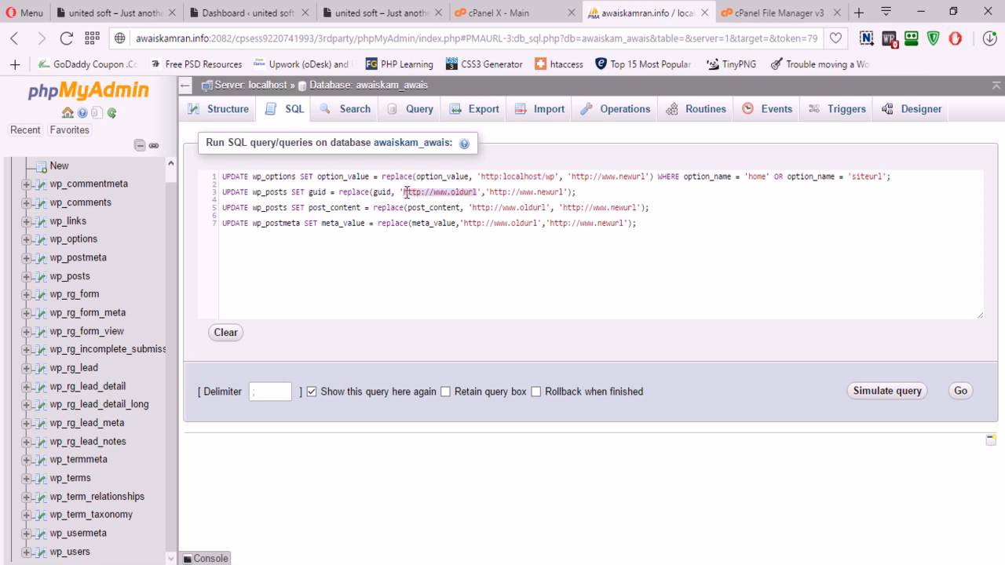
{"action": "key", "text": "ctrl+v"}
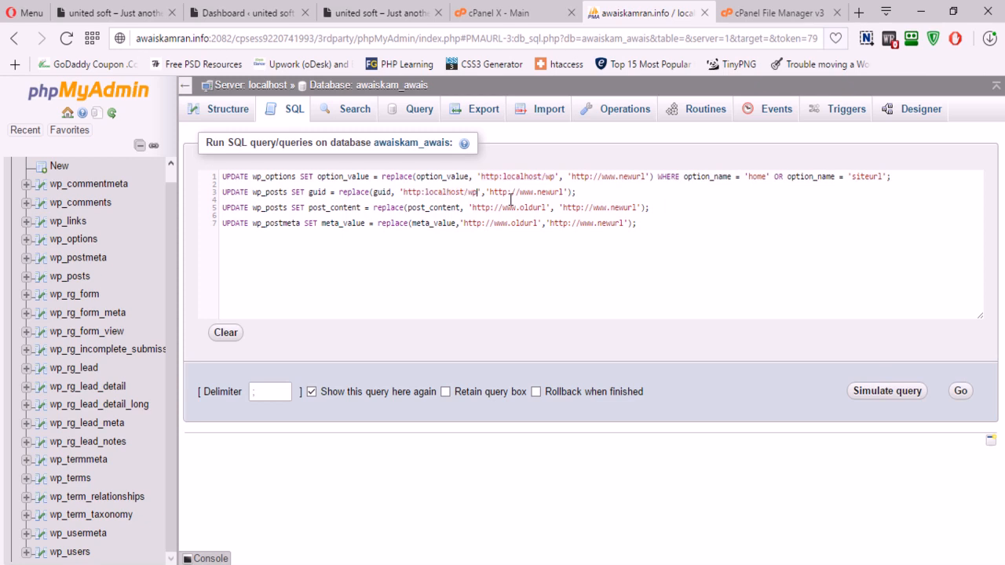
{"action": "left_click_drag", "start_coordinate": [546, 207], "coordinate": [477, 210]}
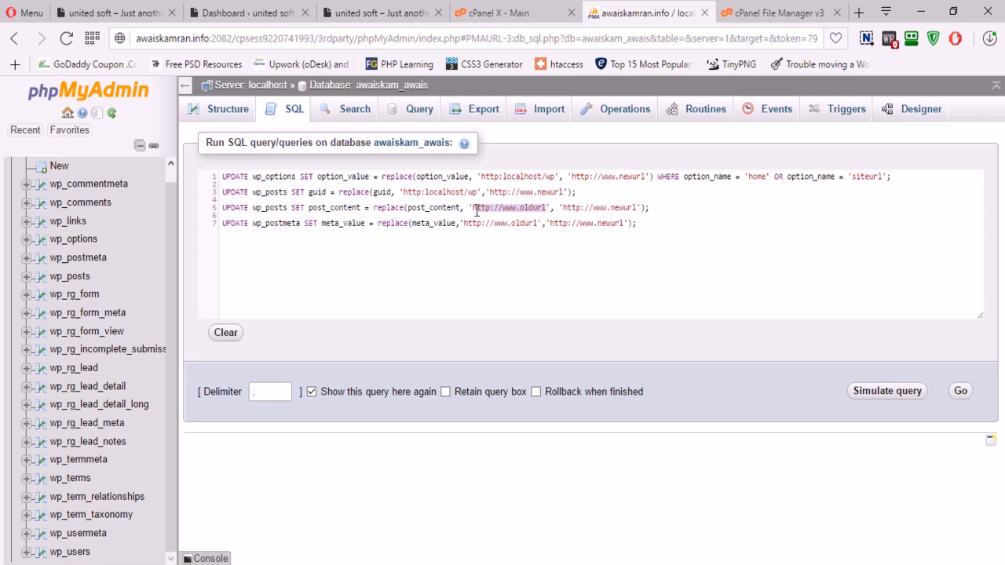
{"action": "key", "text": "ctrl+v"}
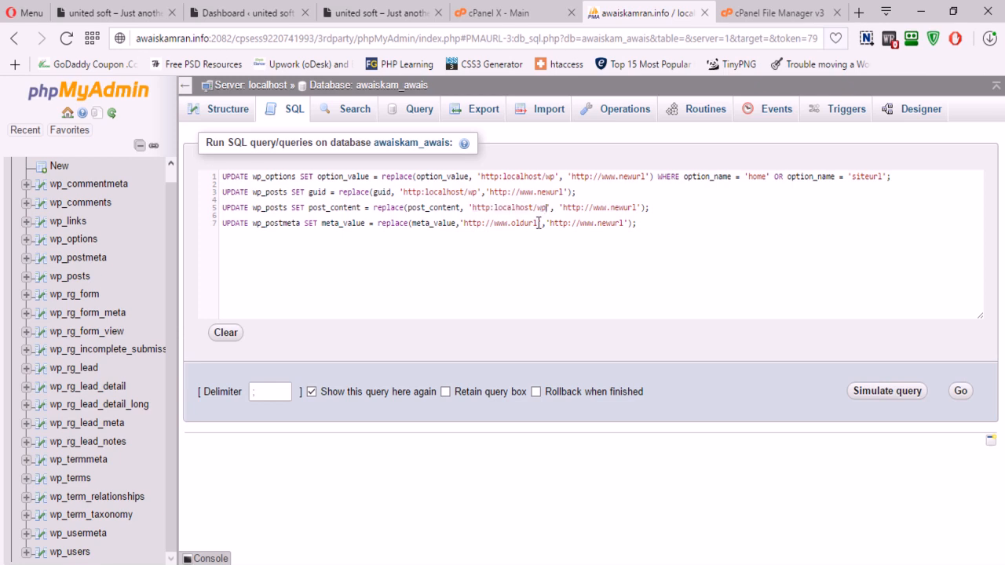
{"action": "left_click_drag", "start_coordinate": [538, 224], "coordinate": [467, 225]}
{"action": "key", "text": "ctrl+v"}
{"action": "left_click_drag", "start_coordinate": [644, 176], "coordinate": [603, 179]}
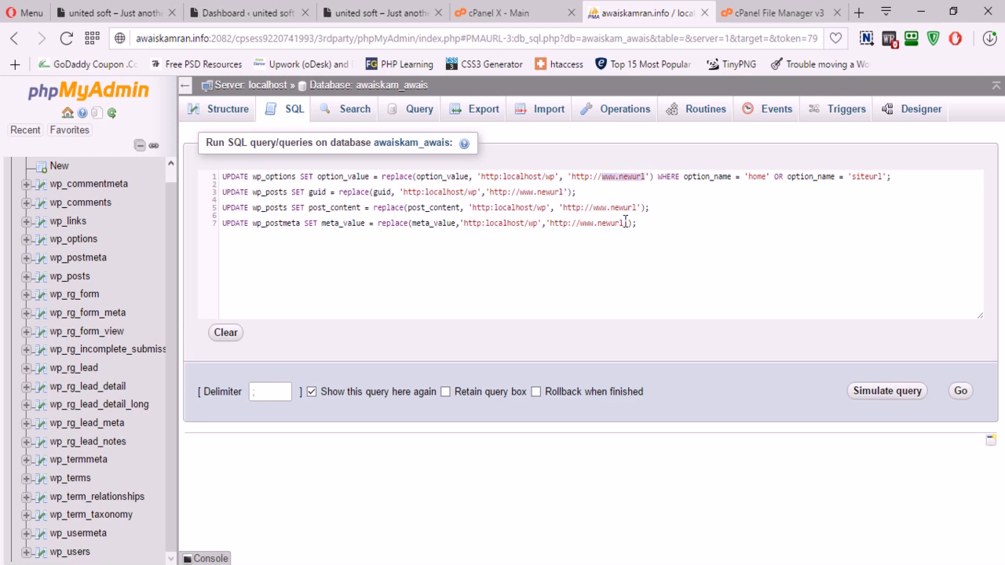
Step: Make awaiskamran.info the new URL in all four UPDATE statements and run them
{"action": "type", "text": "awaiskamran."}
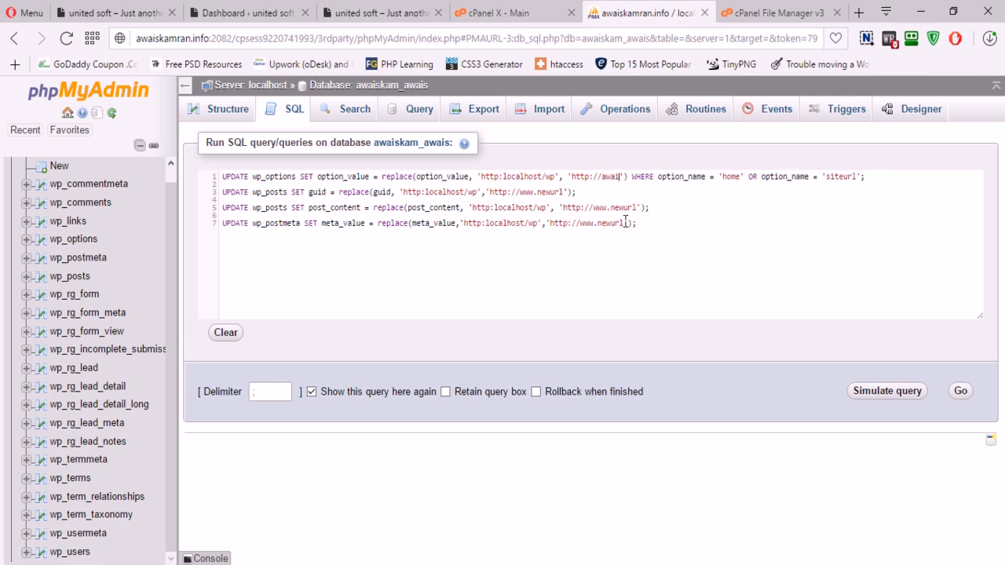
{"action": "type", "text": "info"}
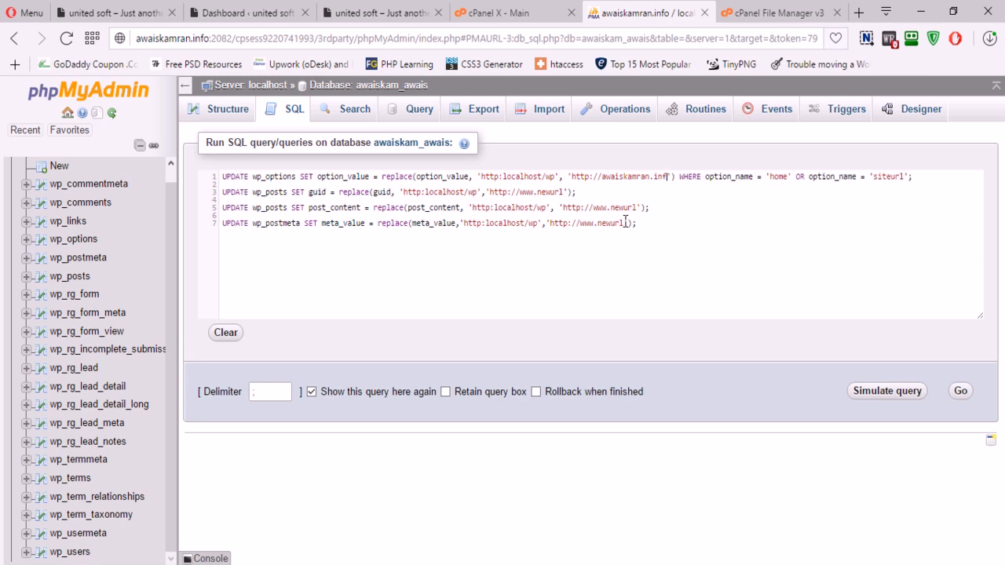
{"action": "left_click_drag", "start_coordinate": [673, 176], "coordinate": [573, 176]}
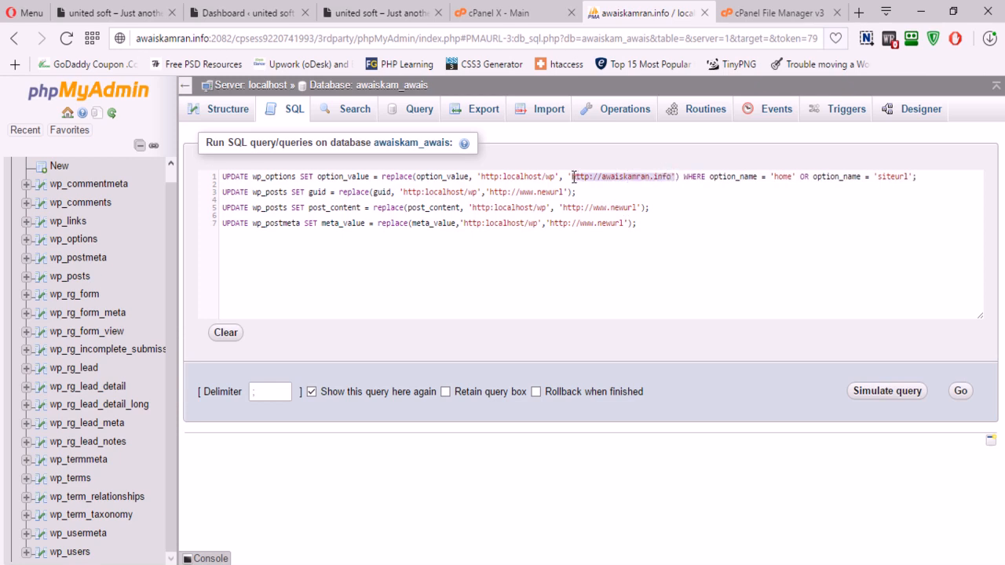
{"action": "left_click_drag", "start_coordinate": [563, 193], "coordinate": [492, 192]}
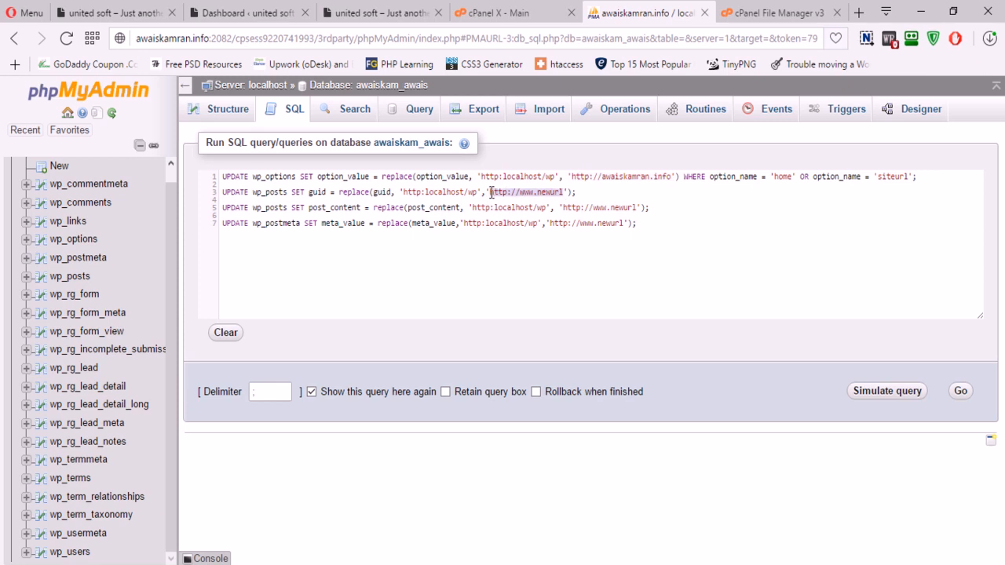
{"action": "type", "text": "http://awaiskamran.info'"}
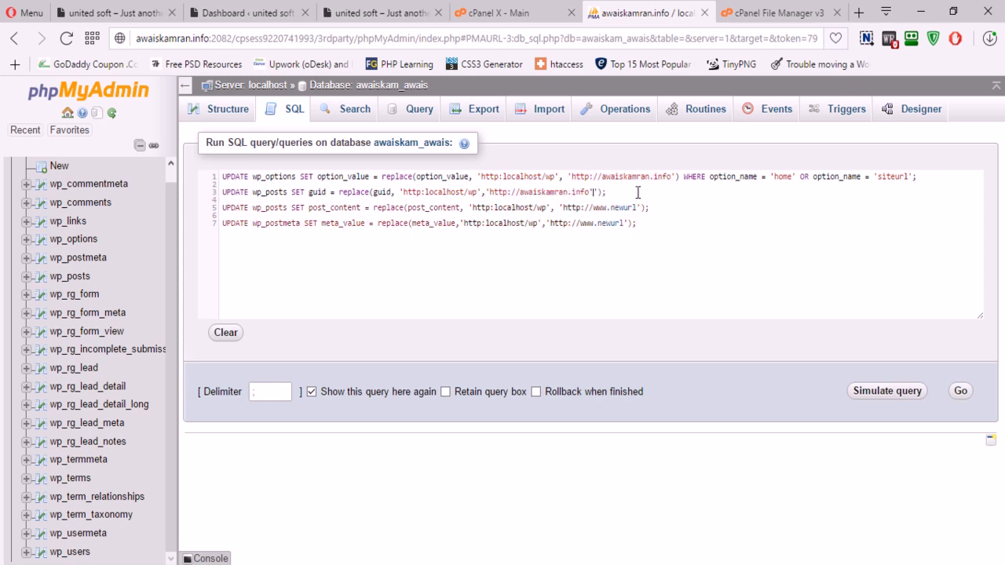
{"action": "left_click_drag", "start_coordinate": [637, 208], "coordinate": [565, 207]}
{"action": "type", "text": "http://awaiskamran.info'"}
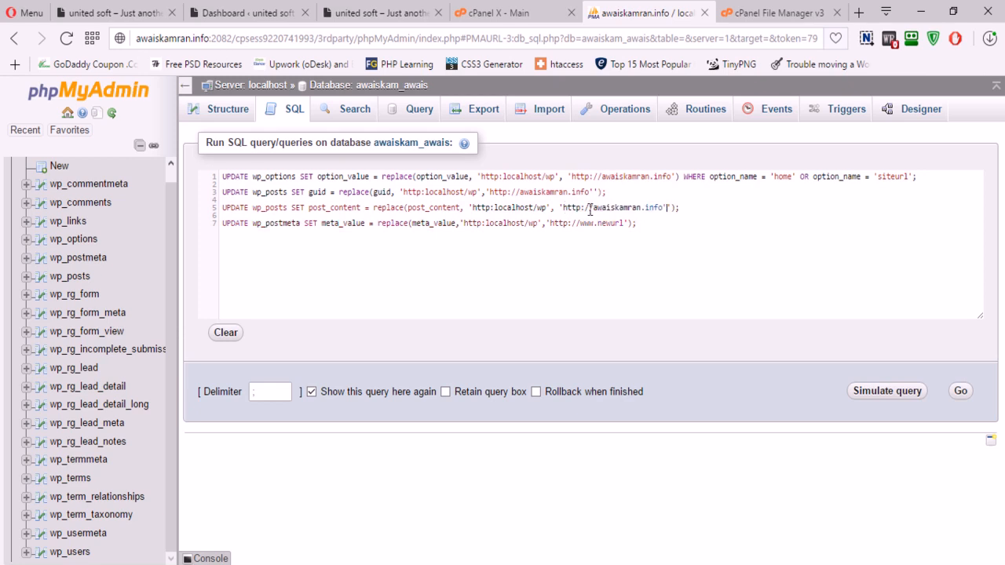
{"action": "left_click_drag", "start_coordinate": [624, 224], "coordinate": [551, 224]}
{"action": "type", "text": "http://awaiskamran.info'"}
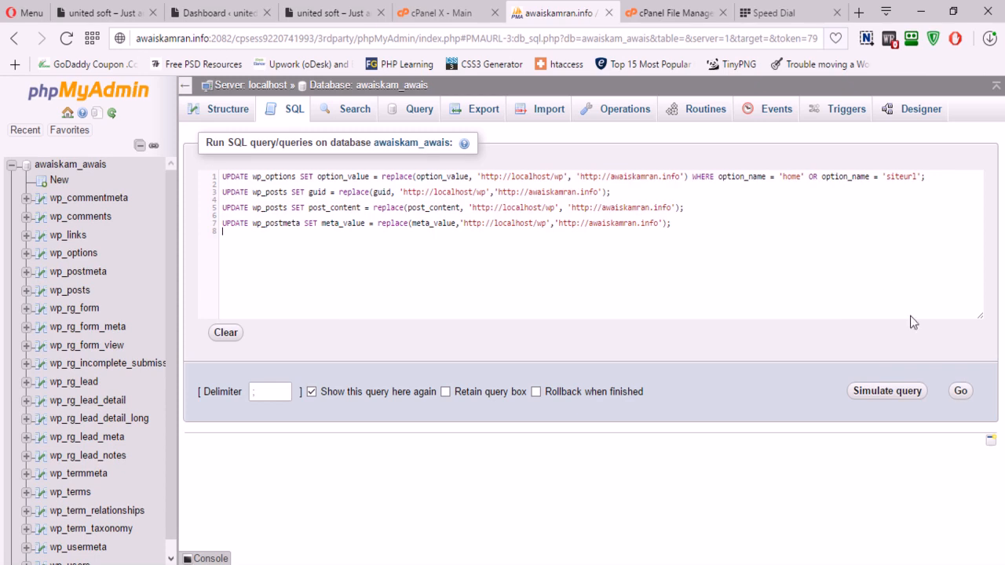
{"action": "left_click", "coordinate": [960, 393]}
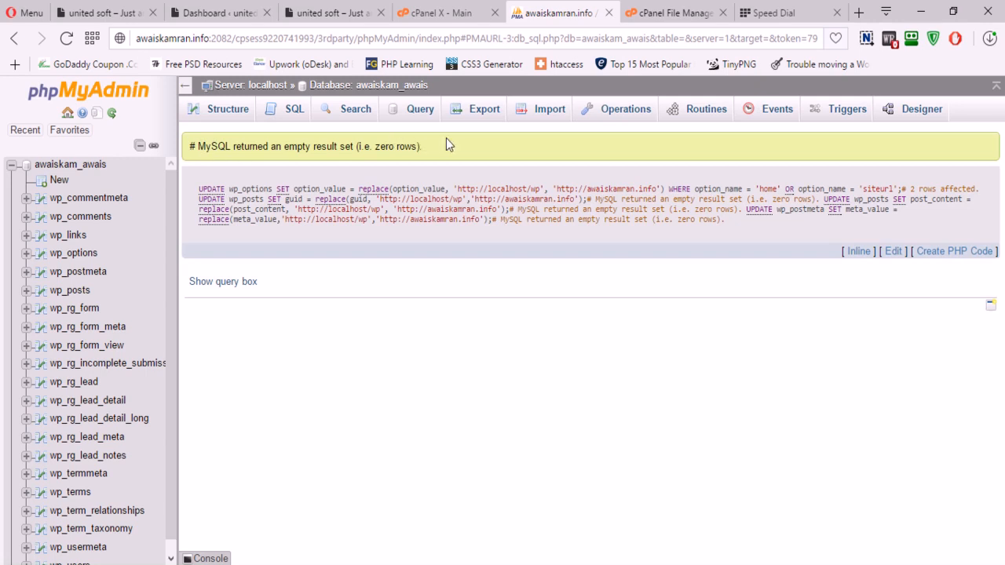
{"action": "left_click", "coordinate": [331, 15]}
{"action": "left_click", "coordinate": [275, 37]}
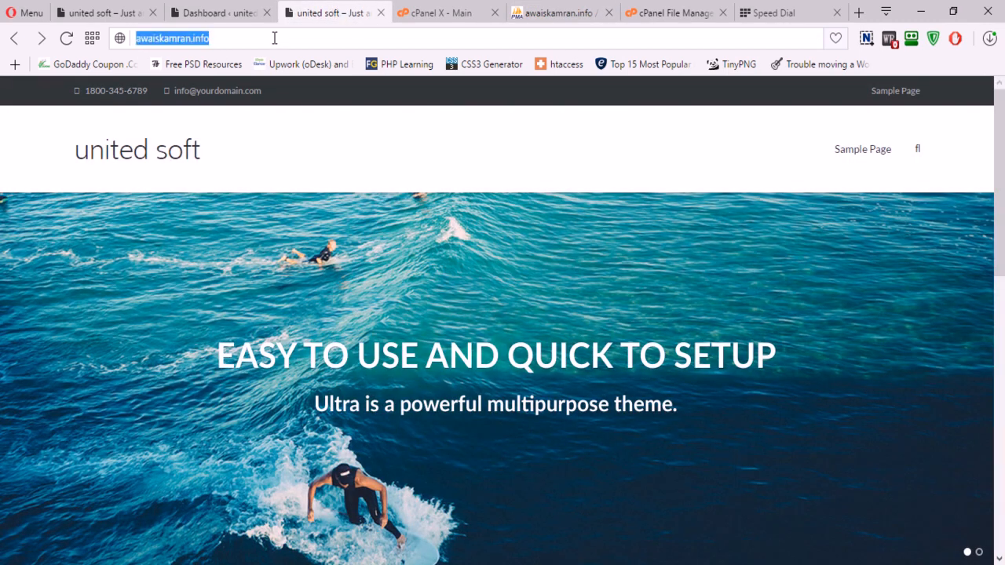
{"action": "key", "text": "Return"}
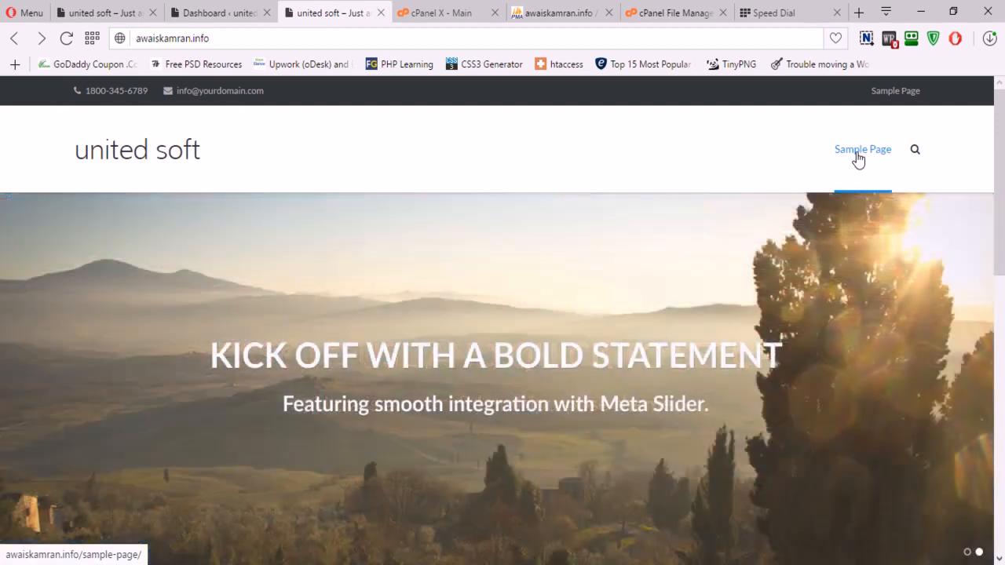
{"action": "left_click", "coordinate": [857, 157]}
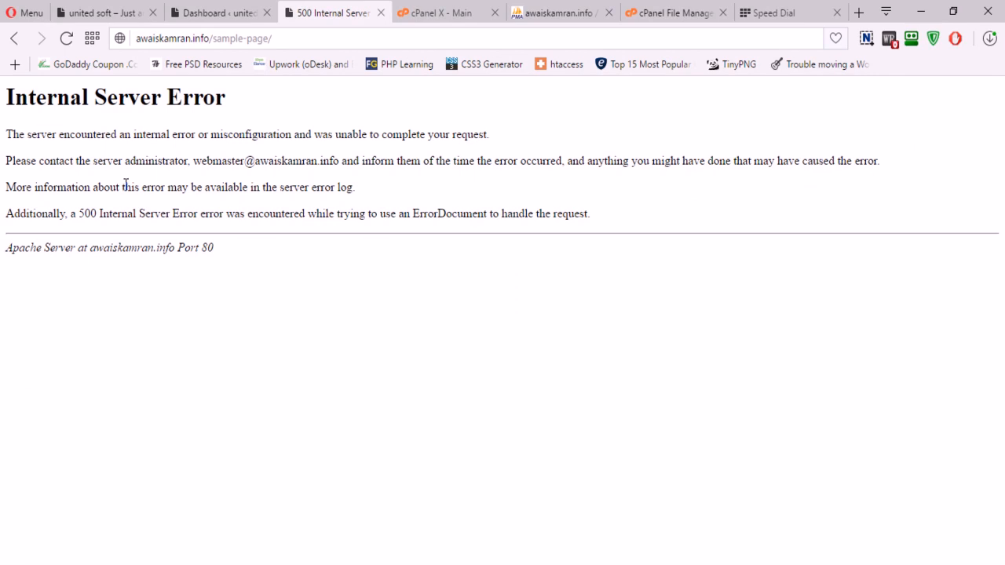
{"action": "left_click", "coordinate": [14, 39]}
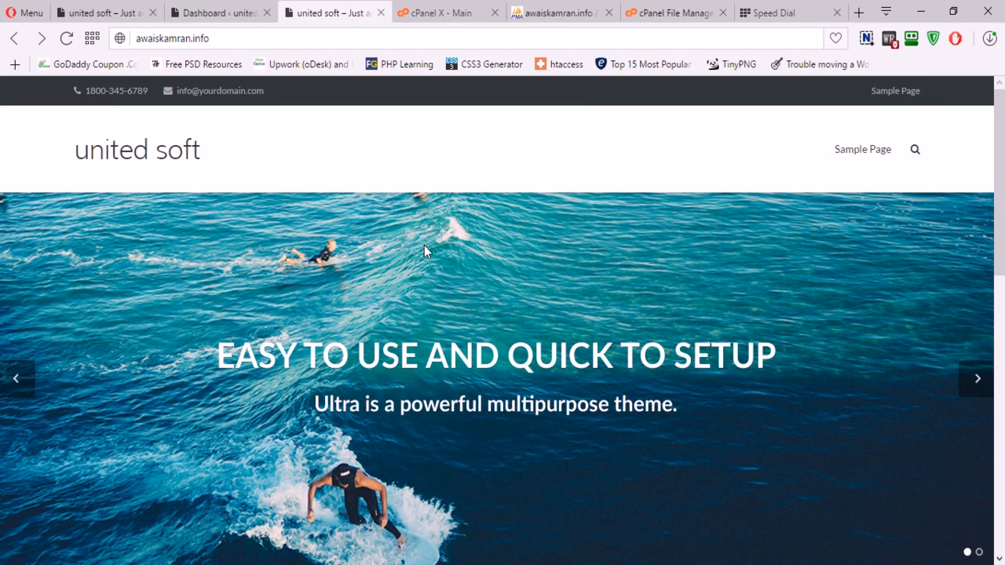
{"action": "left_click", "coordinate": [236, 13]}
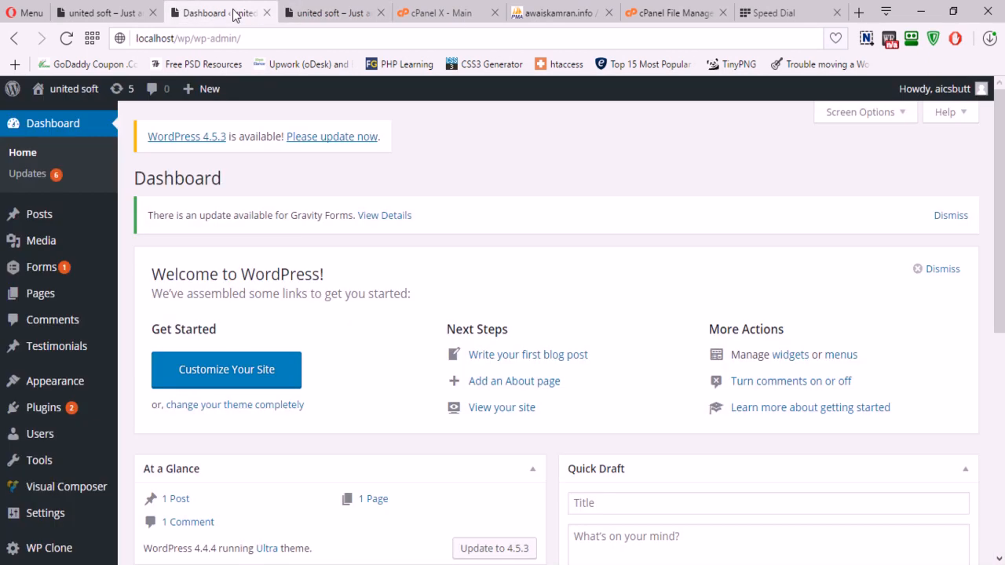
{"action": "left_click", "coordinate": [342, 14]}
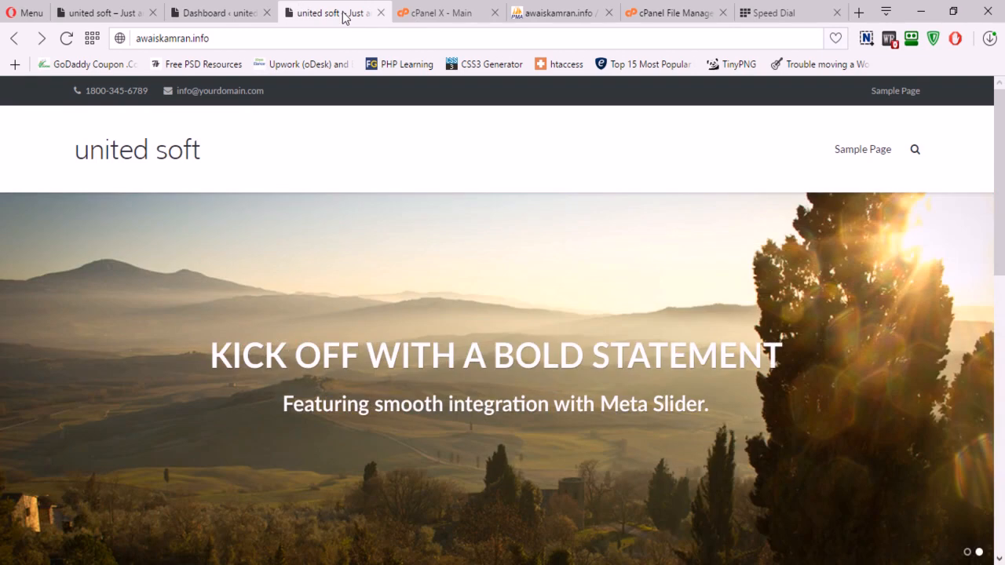
{"action": "left_click", "coordinate": [228, 14]}
{"action": "left_click", "coordinate": [354, 11]}
{"action": "left_click", "coordinate": [269, 37]}
{"action": "left_click", "coordinate": [271, 38]}
Step: Log in at awaiskamran.info/wp-admin with the admin username and password
{"action": "type", "text": "/wp-"}
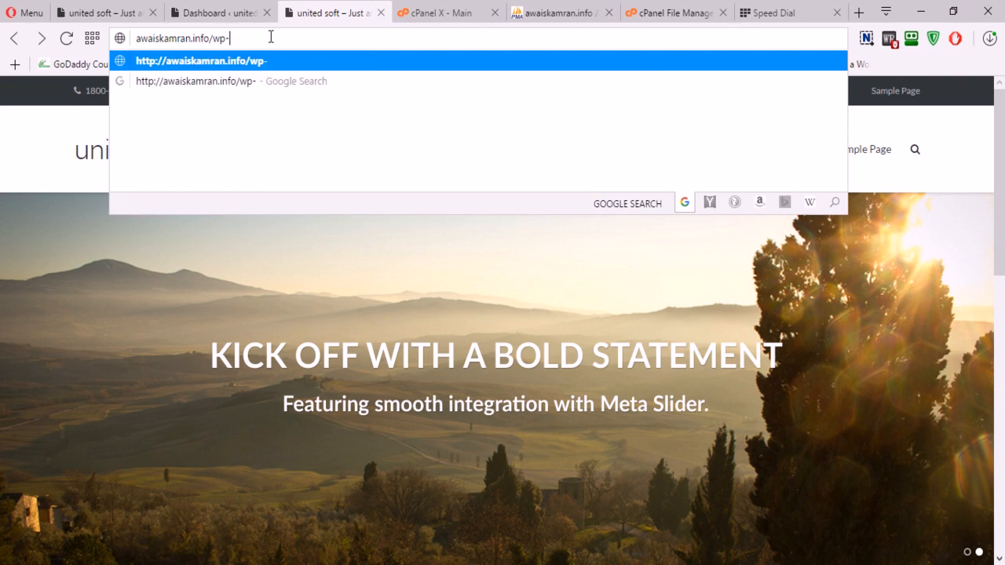
{"action": "type", "text": "admin"}
{"action": "key", "text": "Return"}
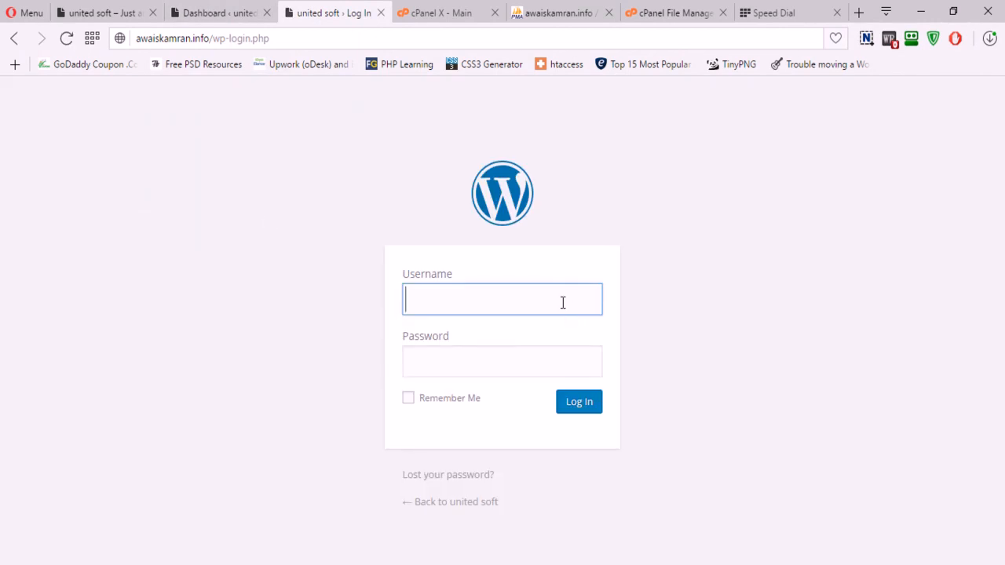
{"action": "left_click", "coordinate": [564, 301]}
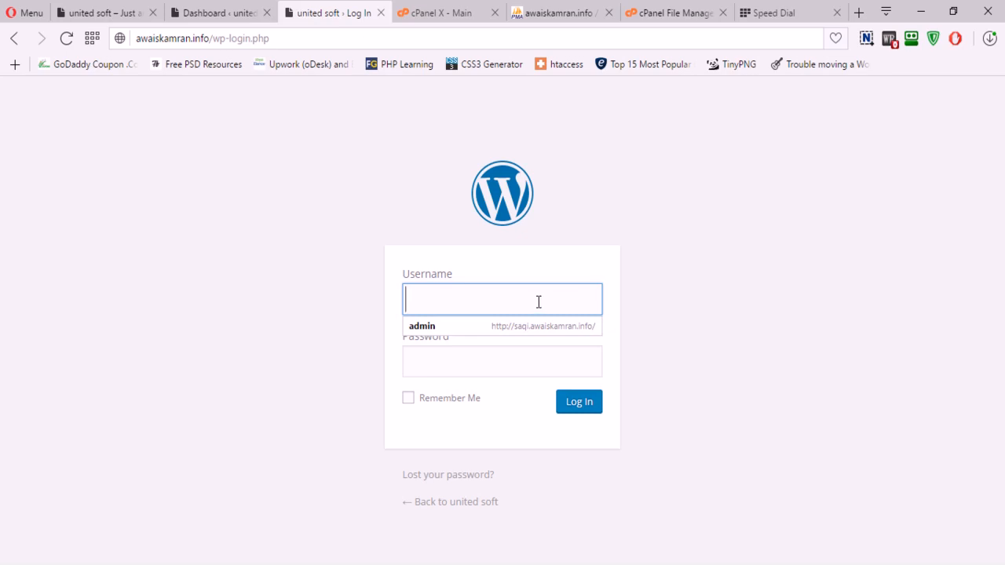
{"action": "left_click", "coordinate": [538, 302]}
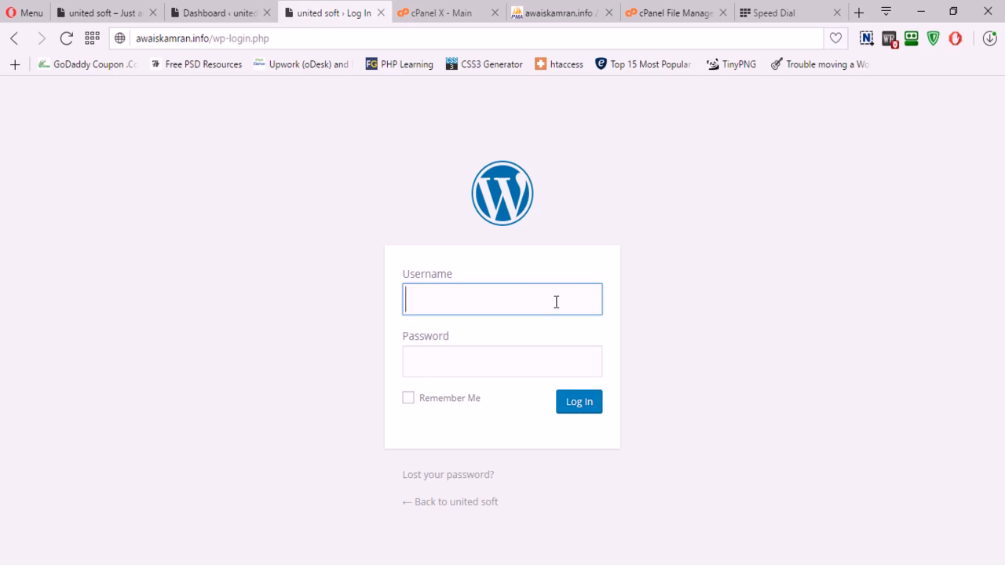
{"action": "type", "text": "aicsbutt"}
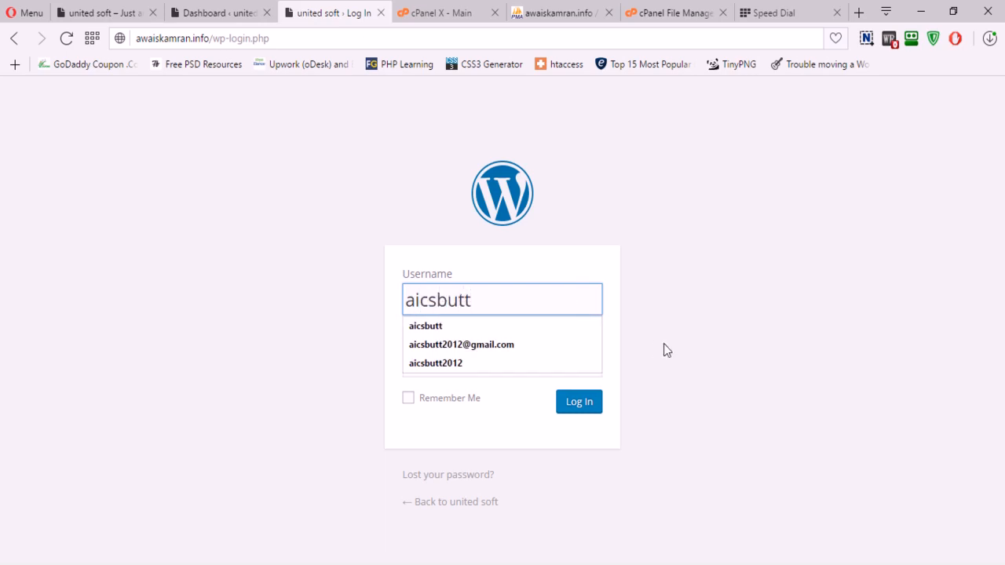
{"action": "left_click", "coordinate": [605, 370]}
{"action": "left_click", "coordinate": [584, 366]}
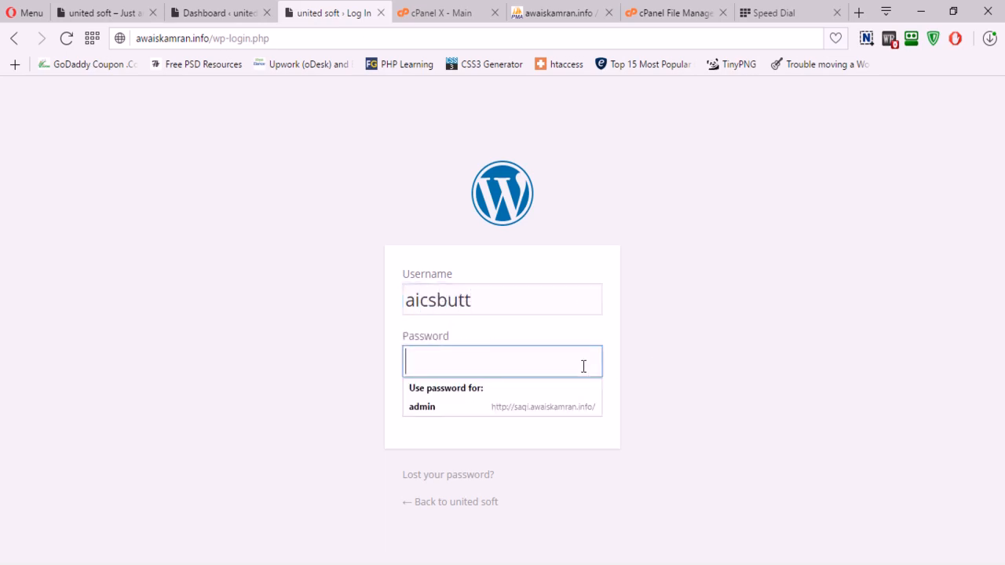
{"action": "type", "text": "********"}
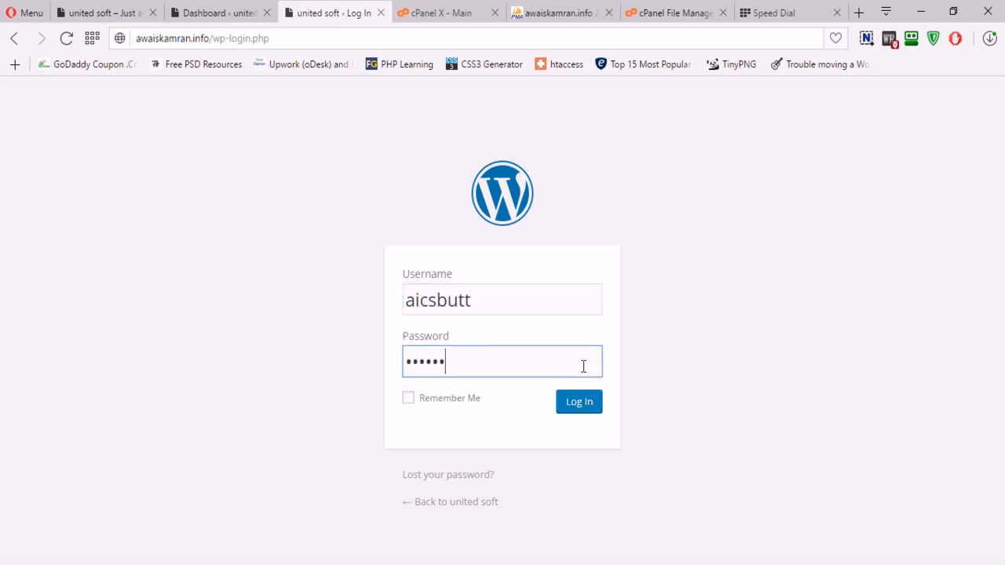
{"action": "type", "text": "*"}
{"action": "left_click", "coordinate": [582, 402]}
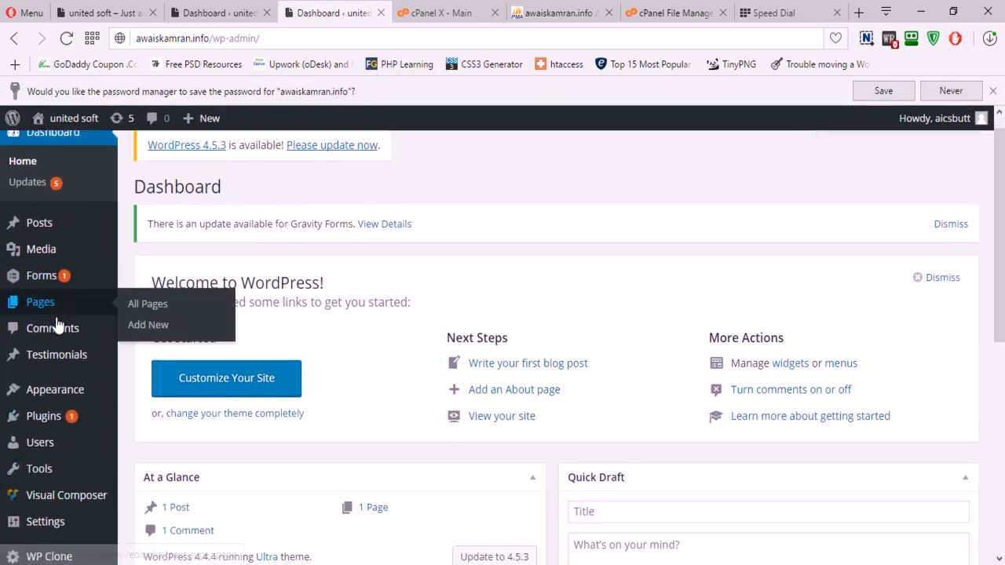
Step: Switch the permalink structure to Plain in Settings > Permalinks and save
{"action": "scroll", "coordinate": [93, 341], "scroll_direction": "down", "scroll_amount": 2}
{"action": "mouse_move", "coordinate": [55, 487]}
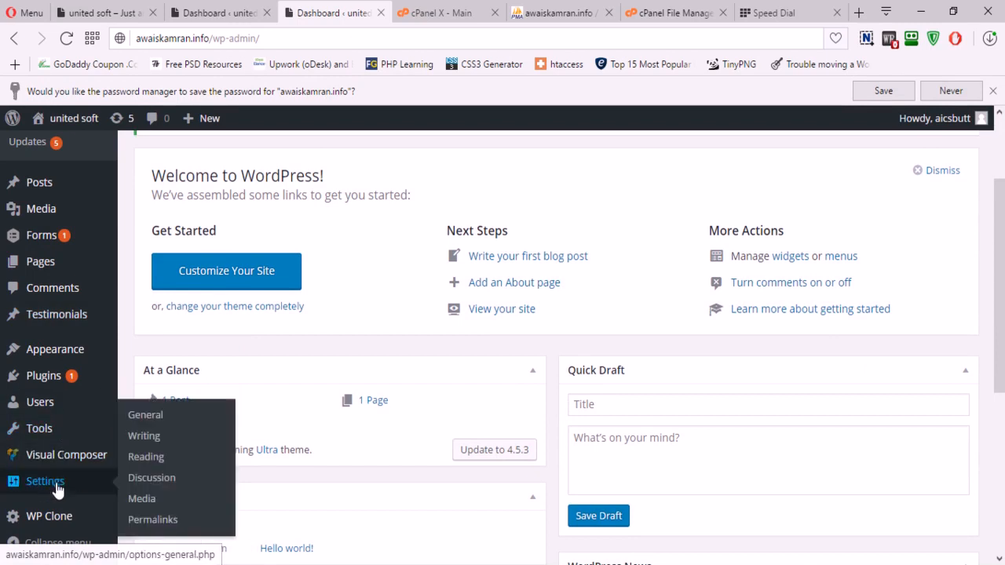
{"action": "left_click", "coordinate": [154, 522]}
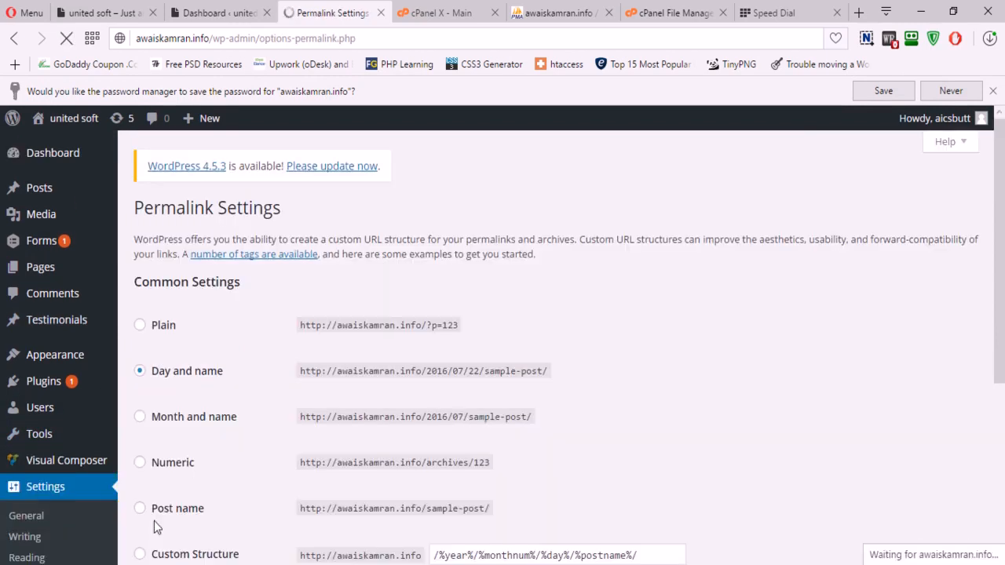
{"action": "scroll", "coordinate": [397, 482], "scroll_direction": "down", "scroll_amount": 3}
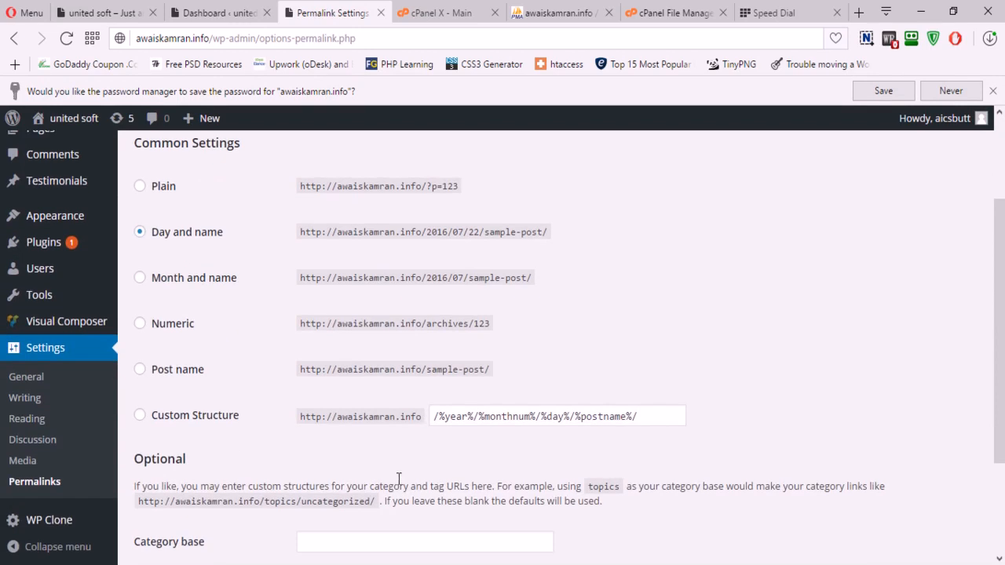
{"action": "scroll", "coordinate": [209, 322], "scroll_direction": "up", "scroll_amount": 1}
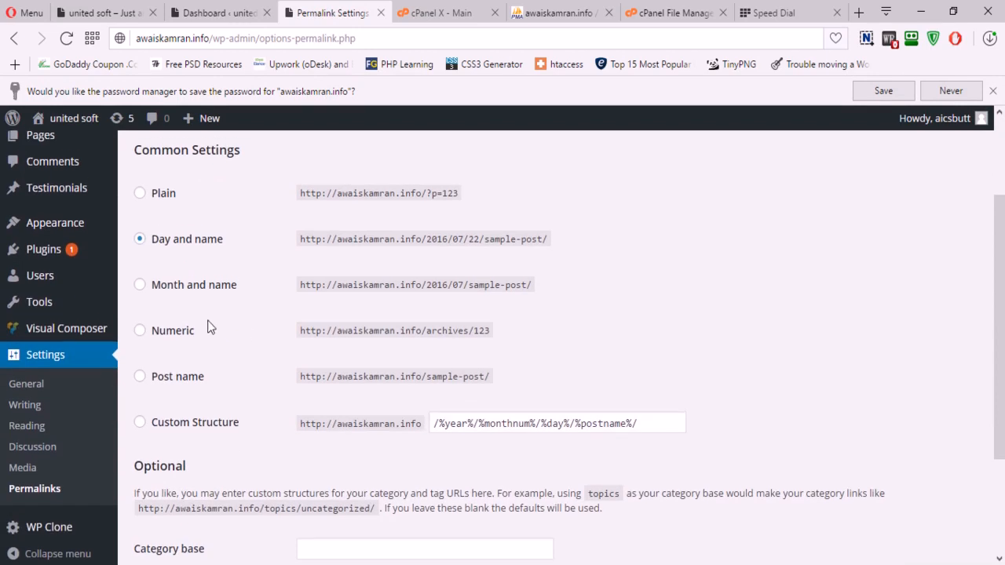
{"action": "left_click", "coordinate": [141, 193]}
{"action": "scroll", "coordinate": [232, 360], "scroll_direction": "down", "scroll_amount": 3}
{"action": "left_click", "coordinate": [192, 491]}
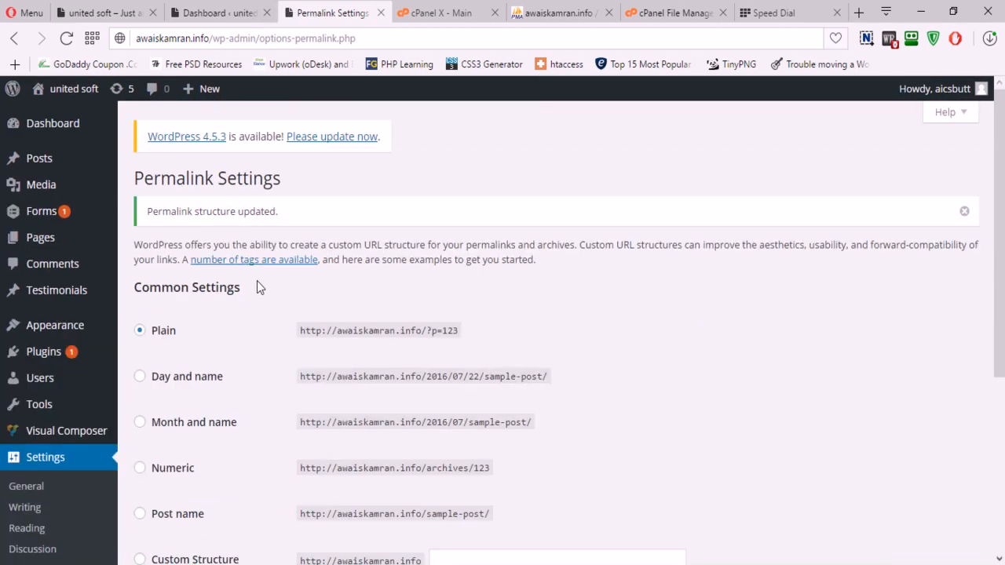
Step: Switch the permalink structure back to Day and name and save it
{"action": "left_click", "coordinate": [141, 379]}
{"action": "scroll", "coordinate": [190, 418], "scroll_direction": "down", "scroll_amount": 2}
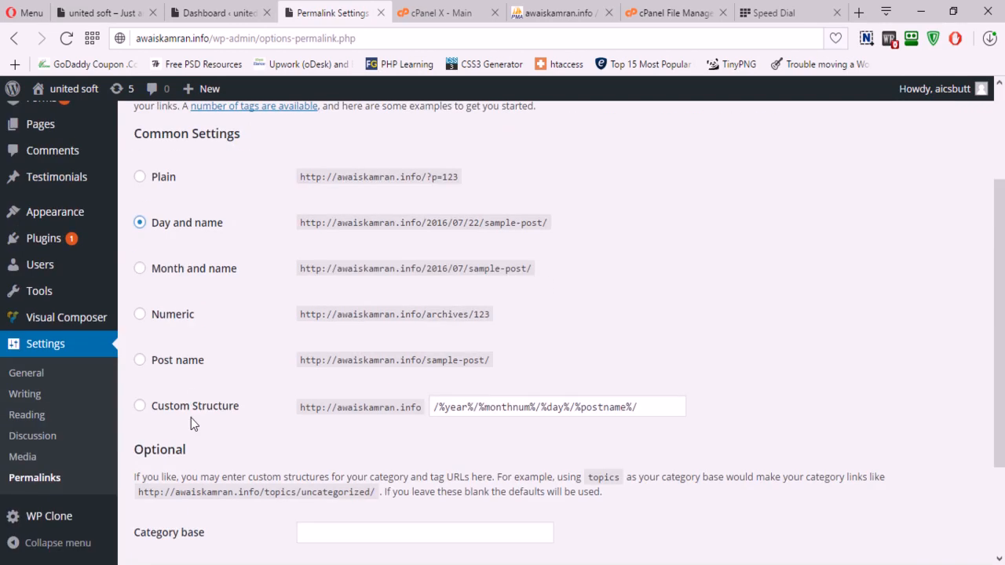
{"action": "scroll", "coordinate": [191, 418], "scroll_direction": "down", "scroll_amount": 2}
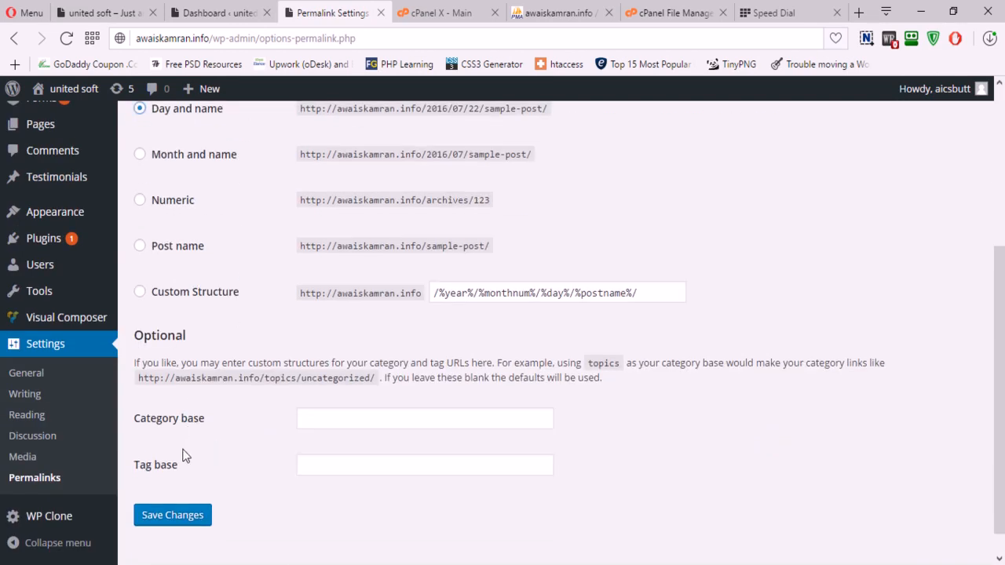
{"action": "left_click", "coordinate": [173, 515]}
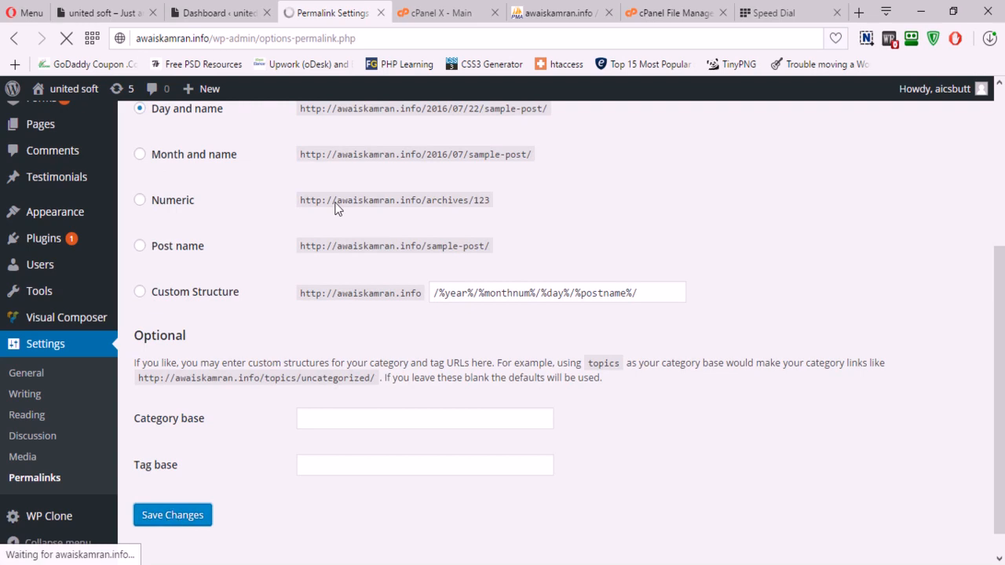
Step: Load awaiskamran.info and open its Sample Page to confirm it displays correctly
{"action": "left_click", "coordinate": [801, 13]}
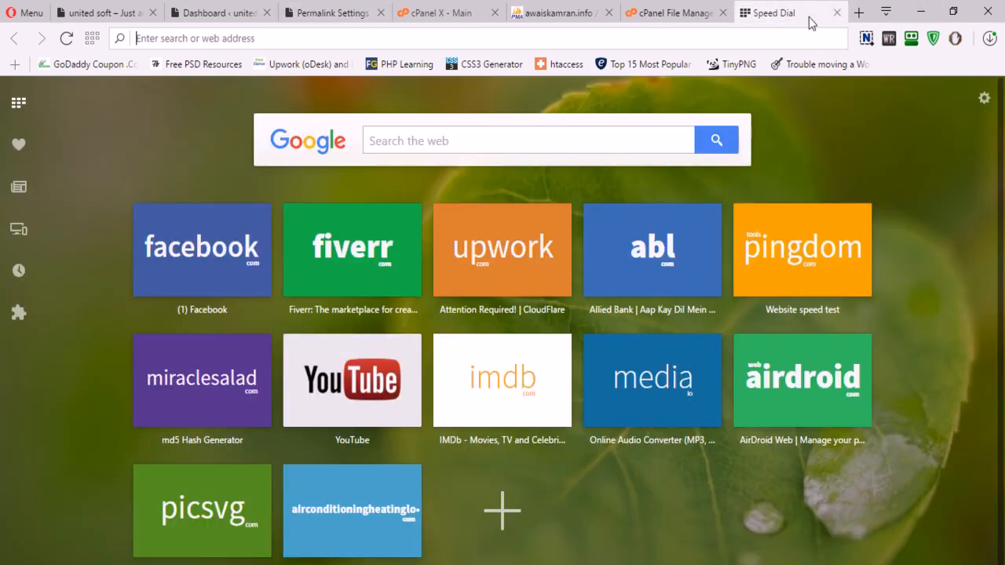
{"action": "type", "text": "awaiskamran.info"}
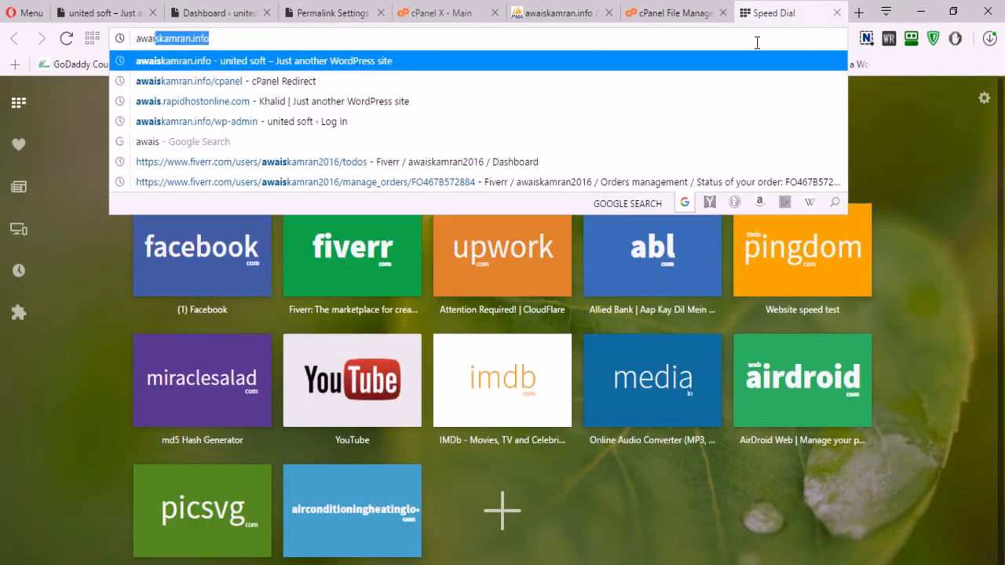
{"action": "key", "text": "Return"}
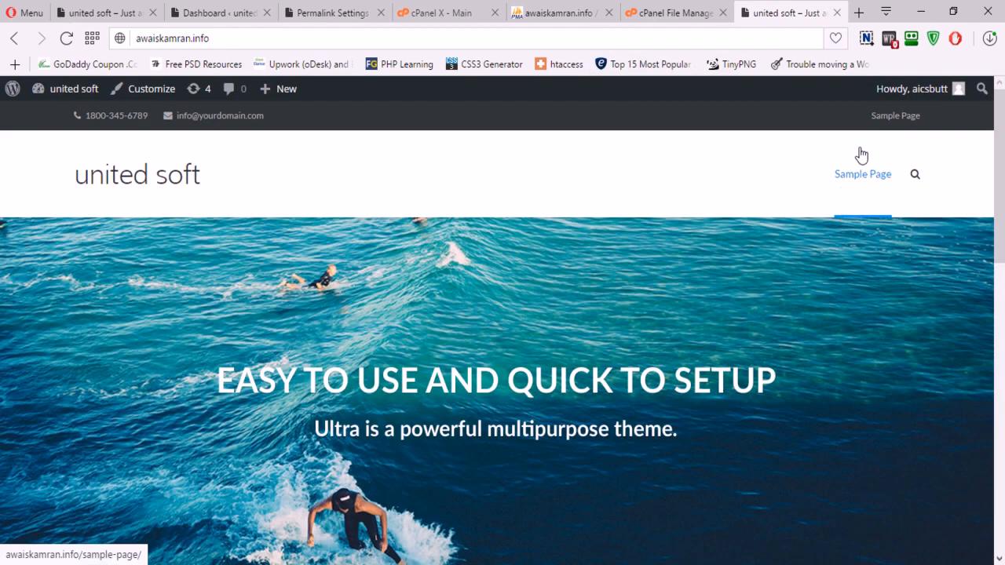
{"action": "left_click", "coordinate": [861, 174]}
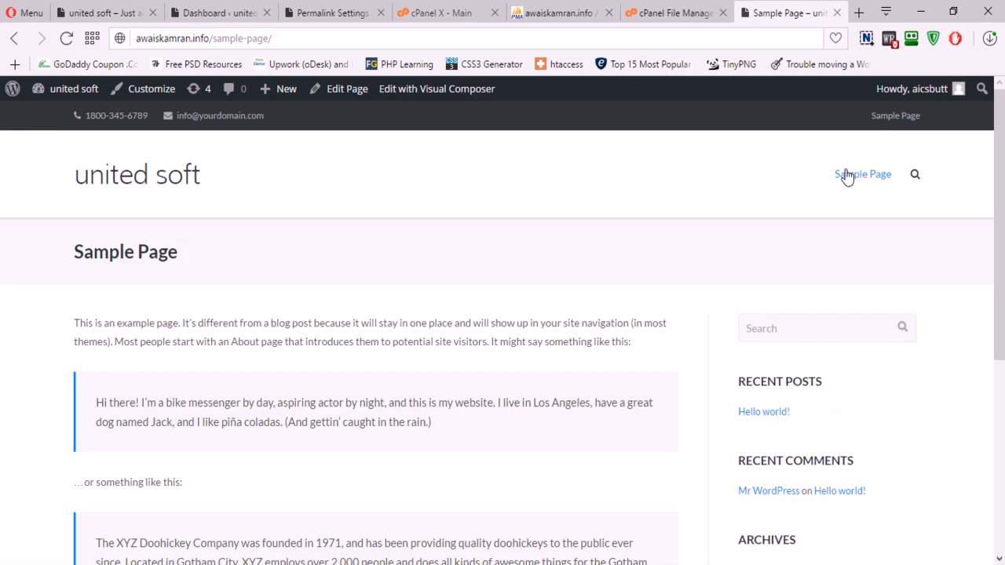
{"action": "scroll", "coordinate": [435, 348], "scroll_direction": "down", "scroll_amount": 3}
{"action": "scroll", "coordinate": [435, 351], "scroll_direction": "up", "scroll_amount": 3}
{"action": "scroll", "coordinate": [435, 354], "scroll_direction": "down", "scroll_amount": 2}
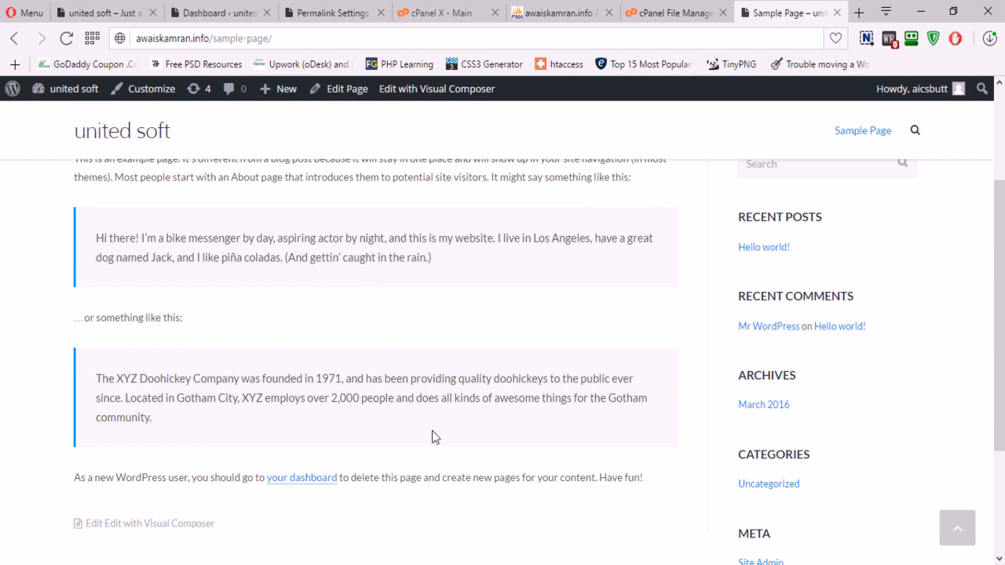
{"action": "key", "text": "alt+Tab"}
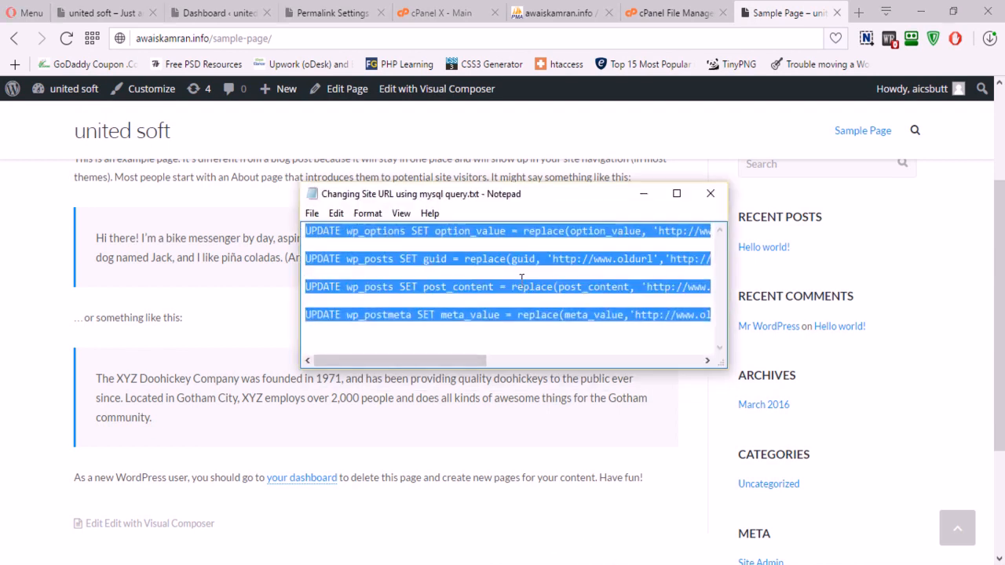